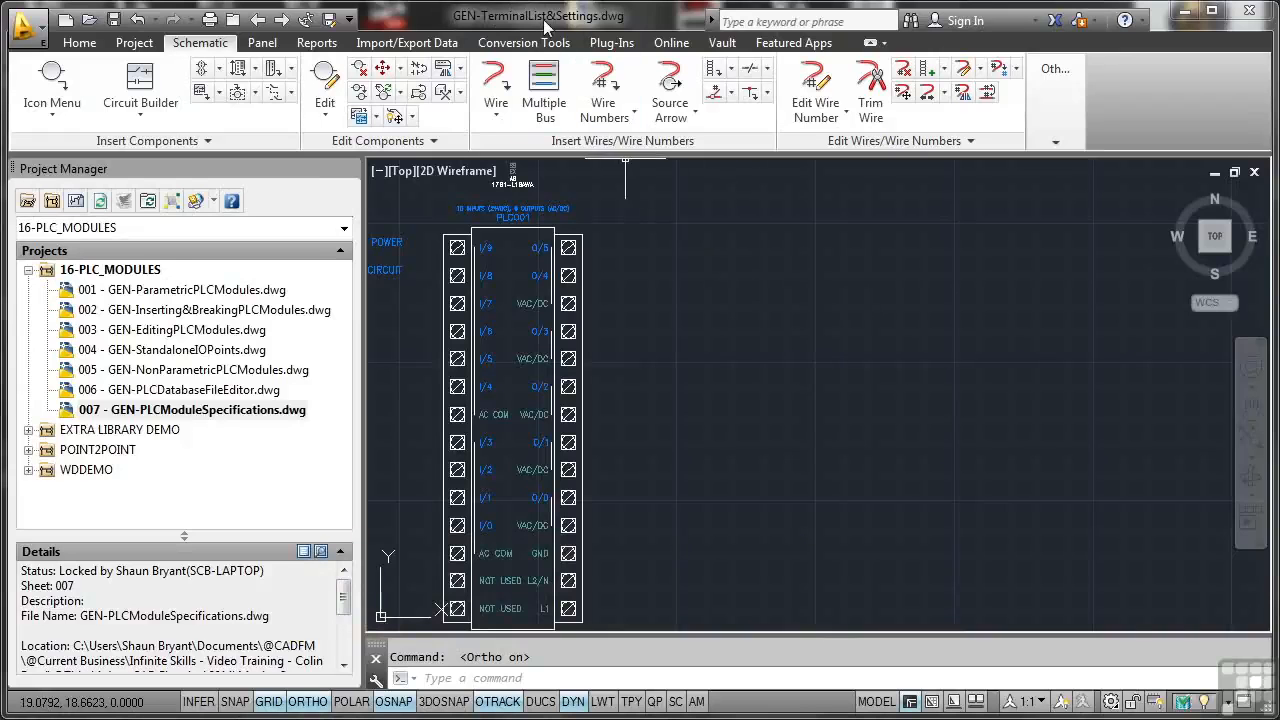
Step: Add the active drawing to the 16-PLC_MODULES project and apply the project default values to its drawing settings
right_click(125, 275)
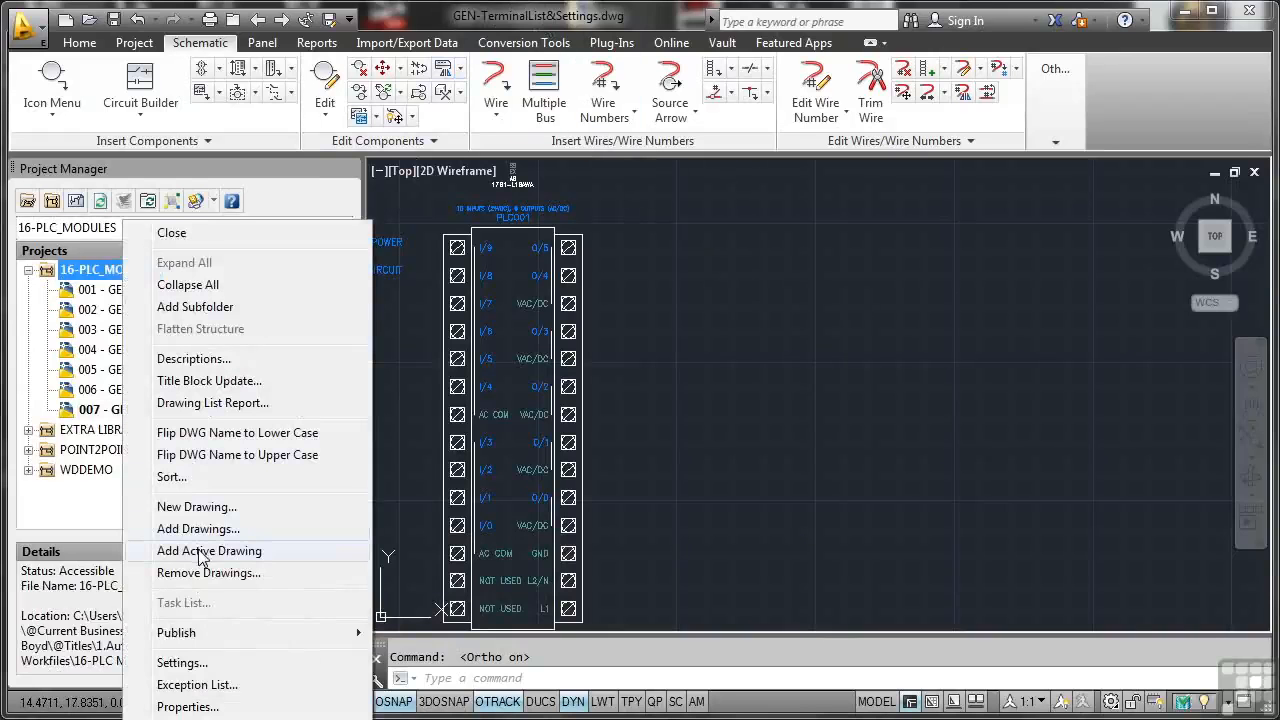
left_click(199, 551)
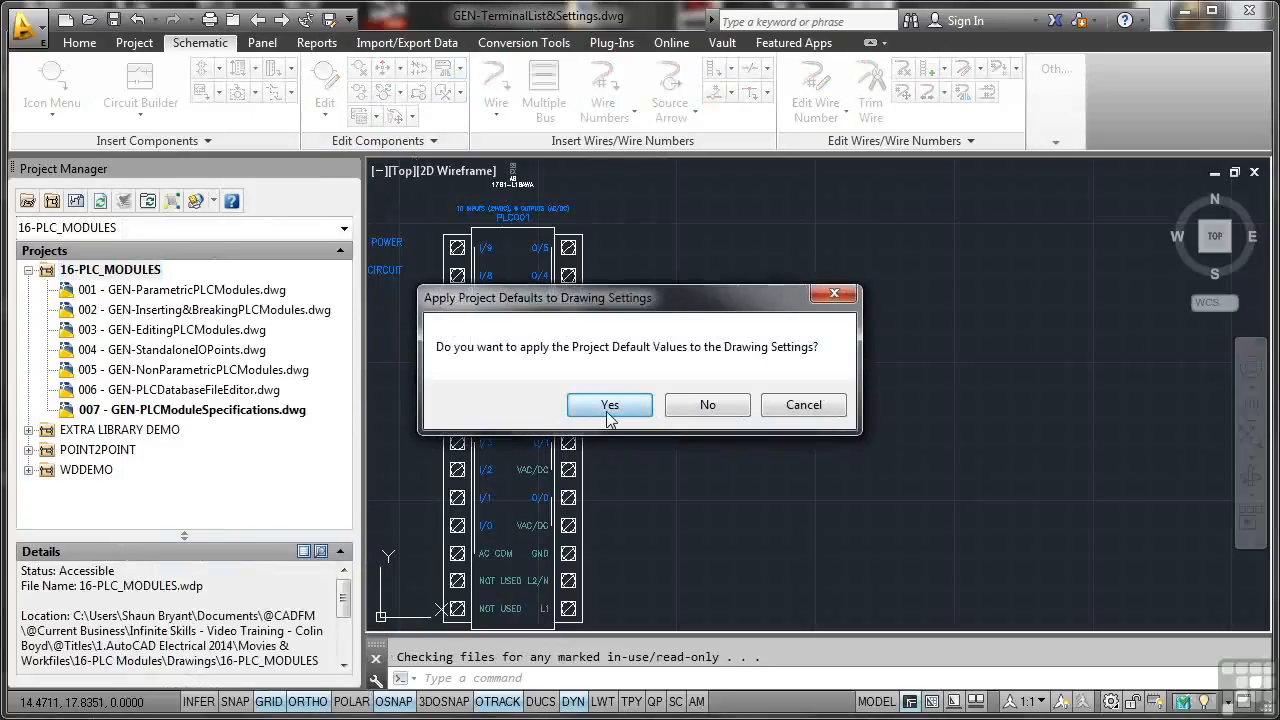
left_click(608, 405)
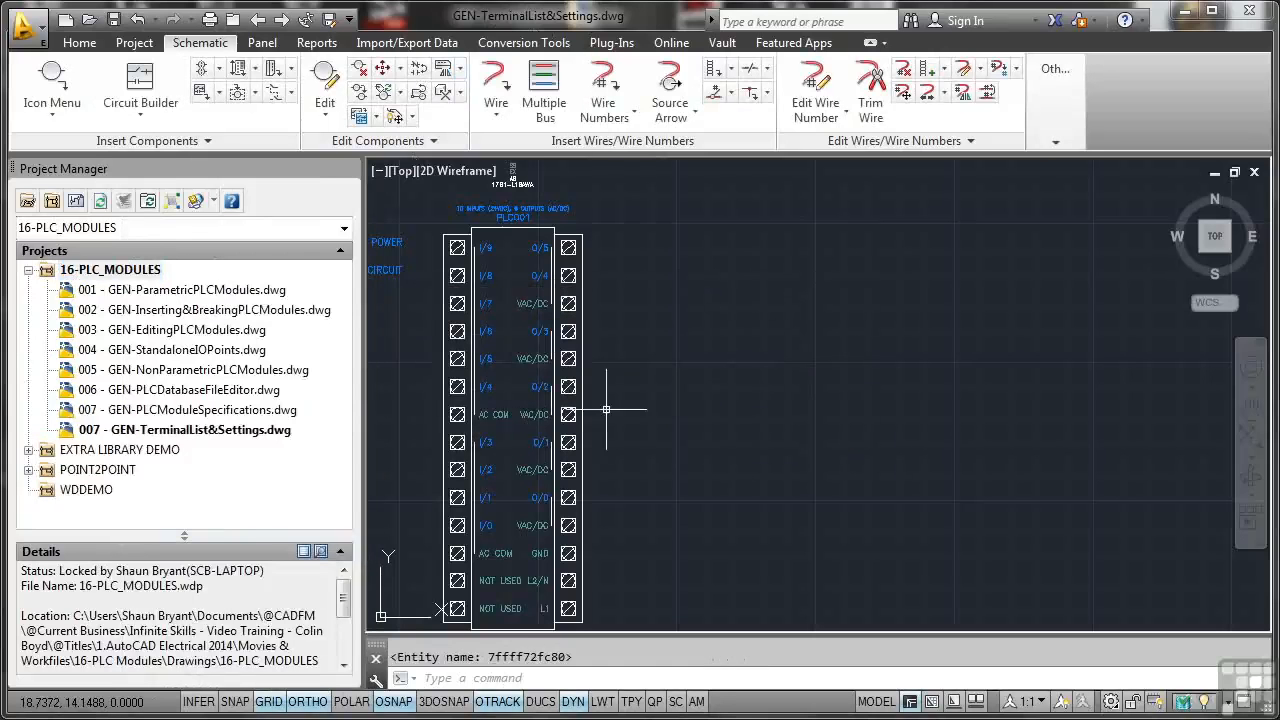
Step: Set the sheet value of GEN-TerminalList&Settings.dwg to 008 in its drawing properties and refresh the project drawing list
left_click(170, 432)
right_click(170, 432)
mouse_move(248, 603)
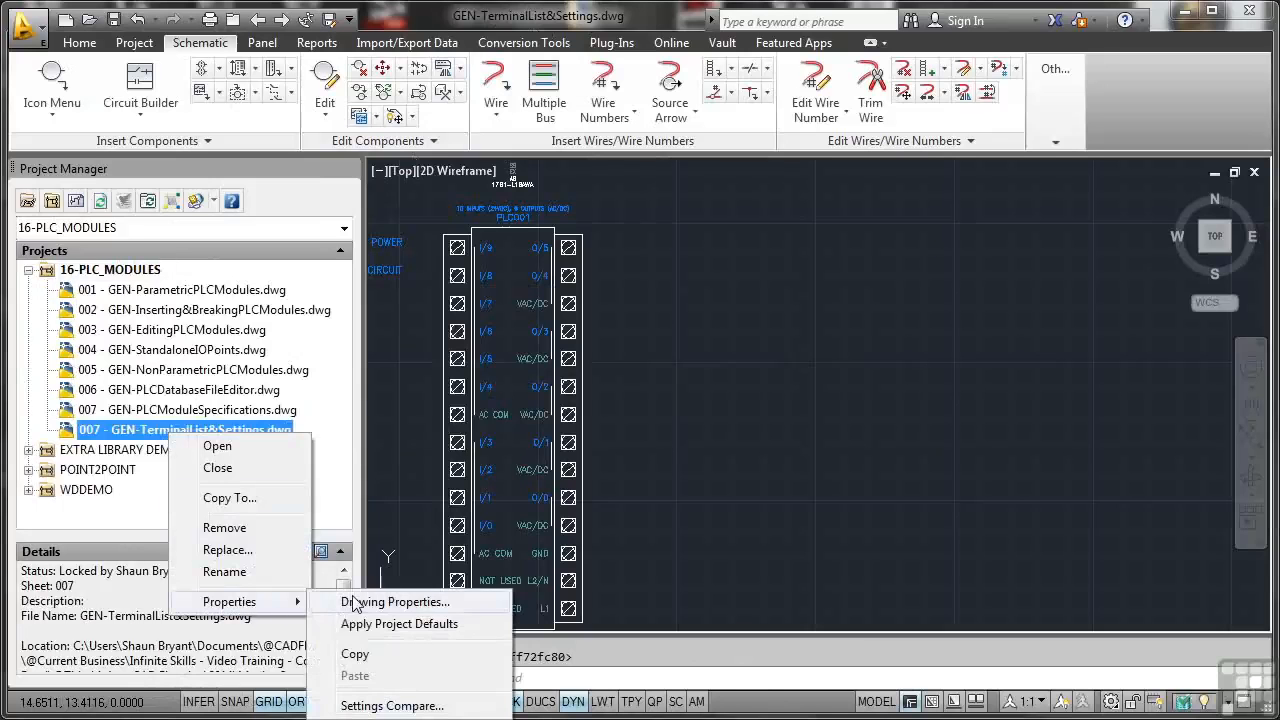
left_click(400, 603)
left_click(484, 518)
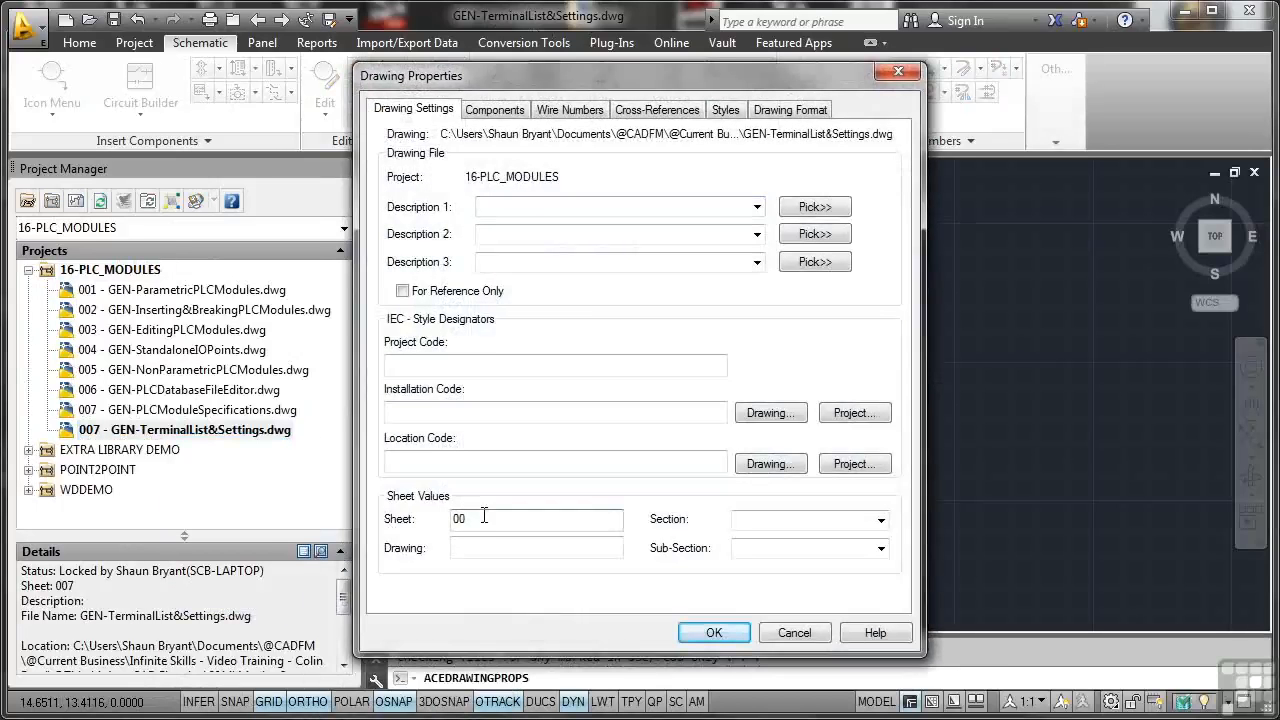
key("Return")
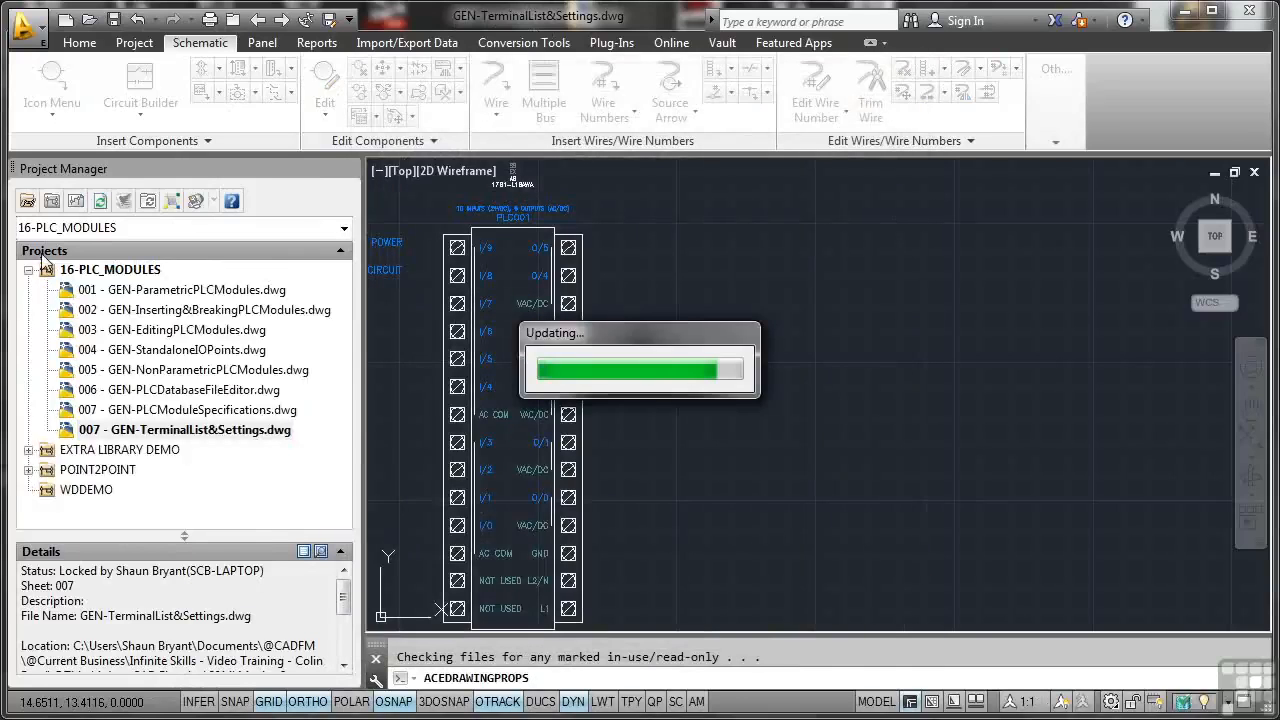
left_click(100, 201)
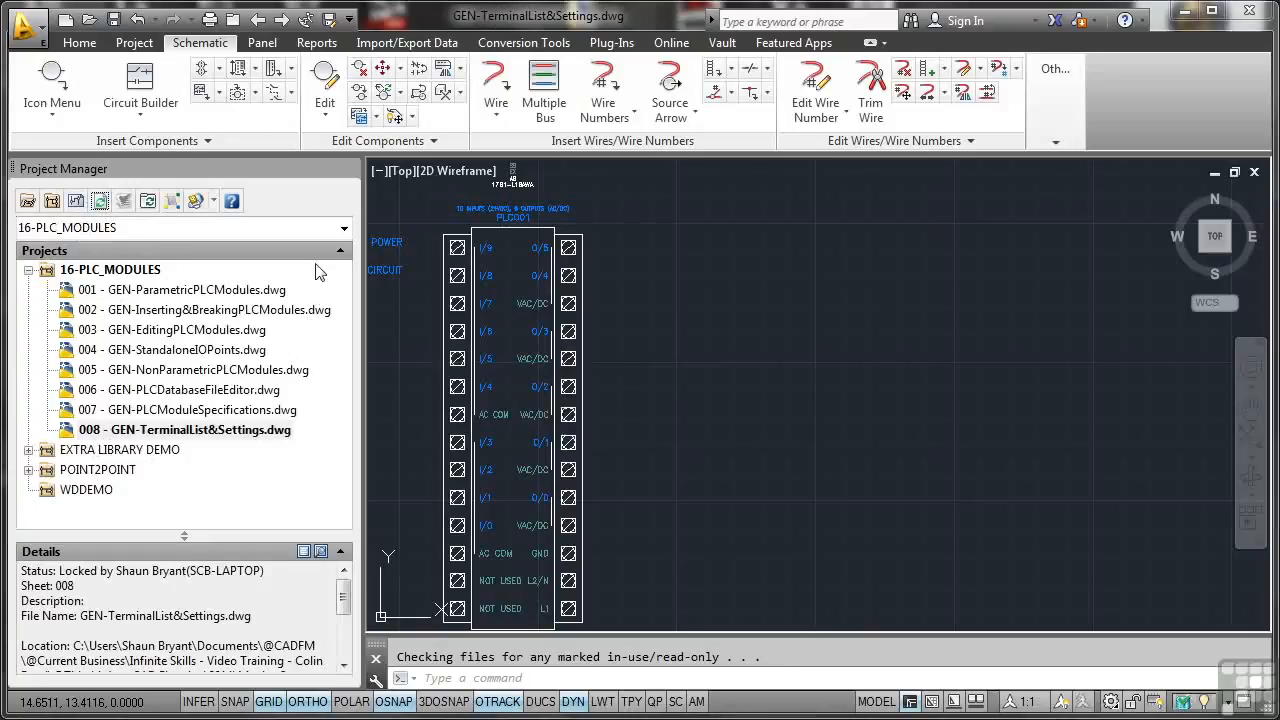
Step: Open the PLC Database File Editor and select the AWA module under 1761 Micrologix L16
left_click(1070, 135)
left_click(1058, 242)
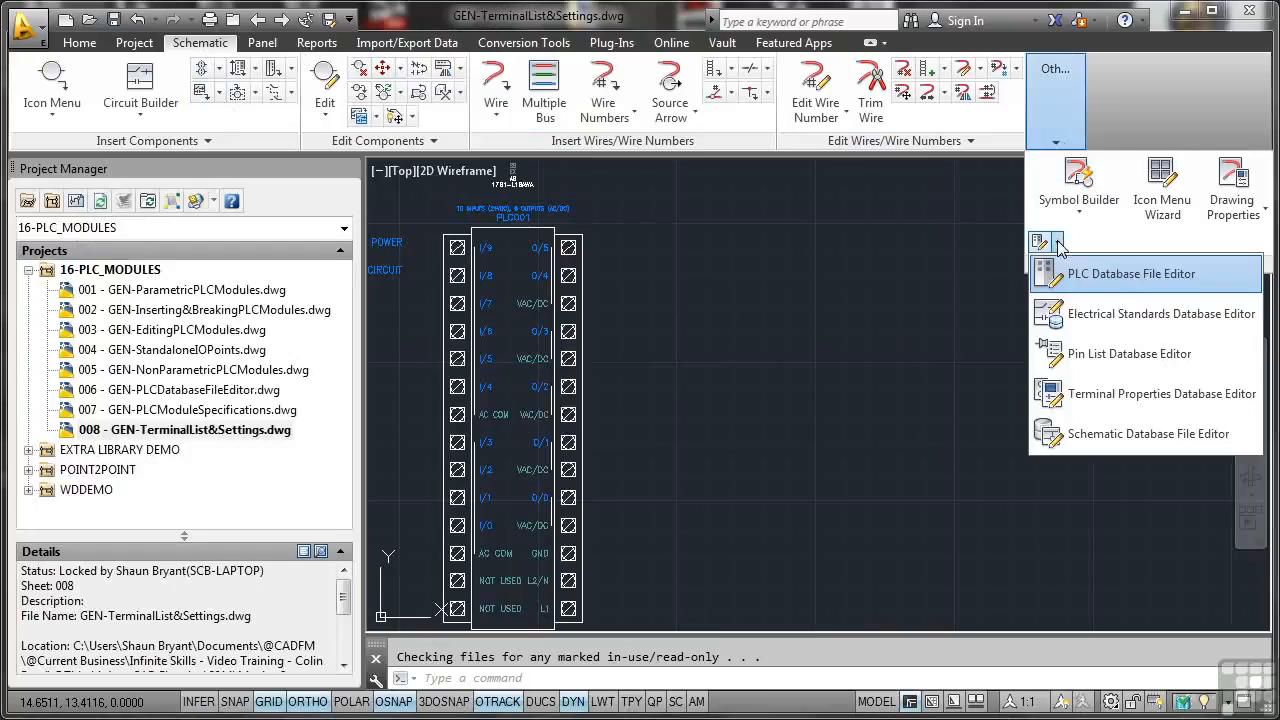
left_click(1100, 274)
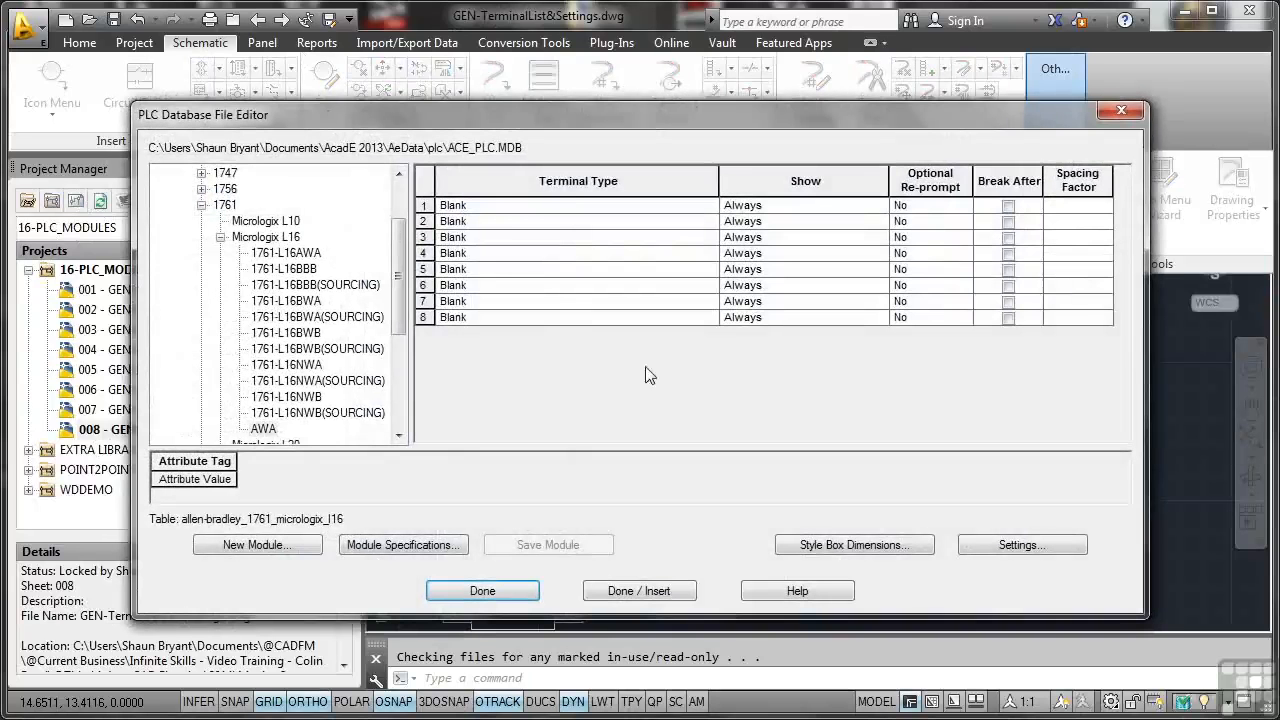
left_click(265, 430)
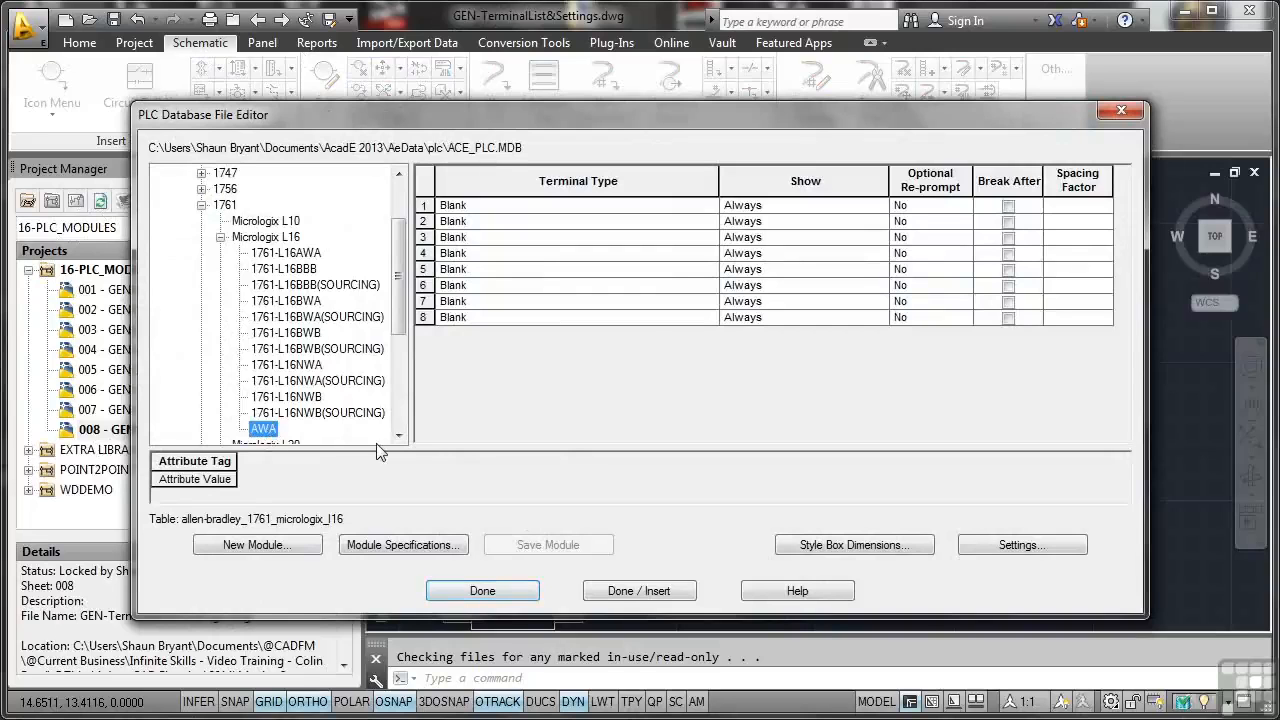
Step: Set terminal 1's type to Module Info Input I/O Point Wire Left and terminal 2's to Module Info Output I/O Point Wire Right
left_click(580, 211)
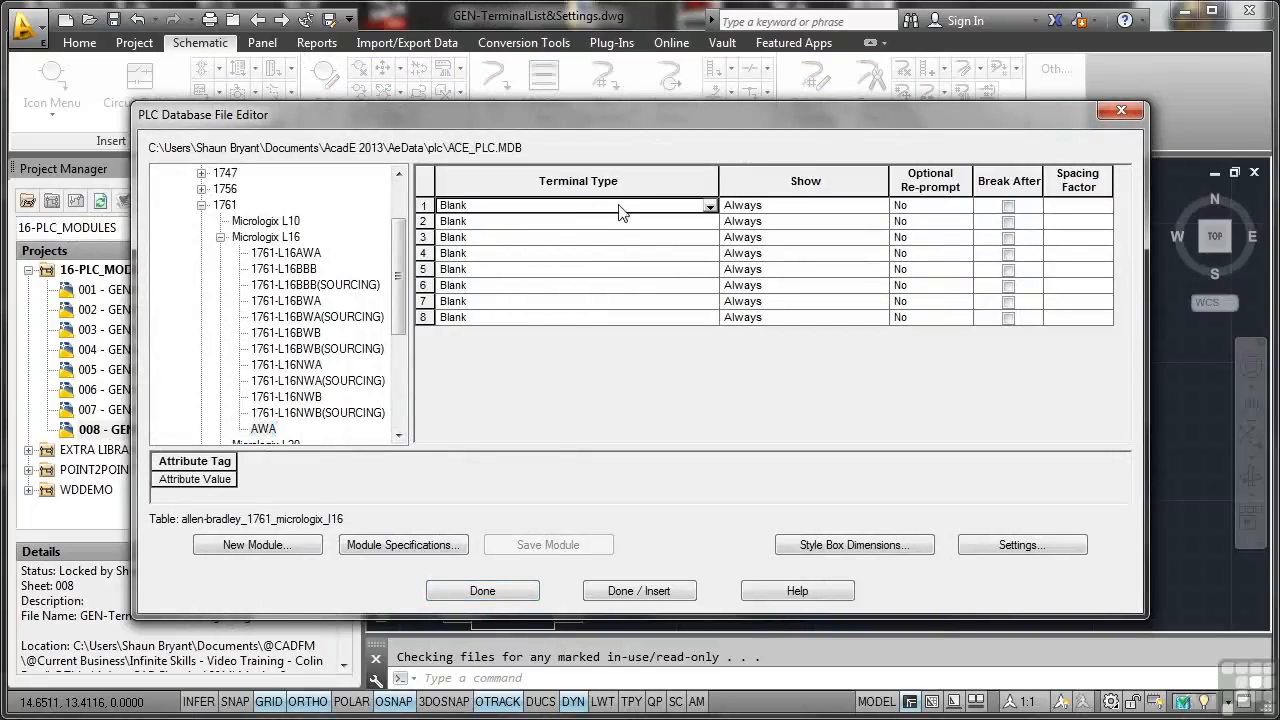
left_click(710, 206)
left_click_drag(710, 286, 718, 241)
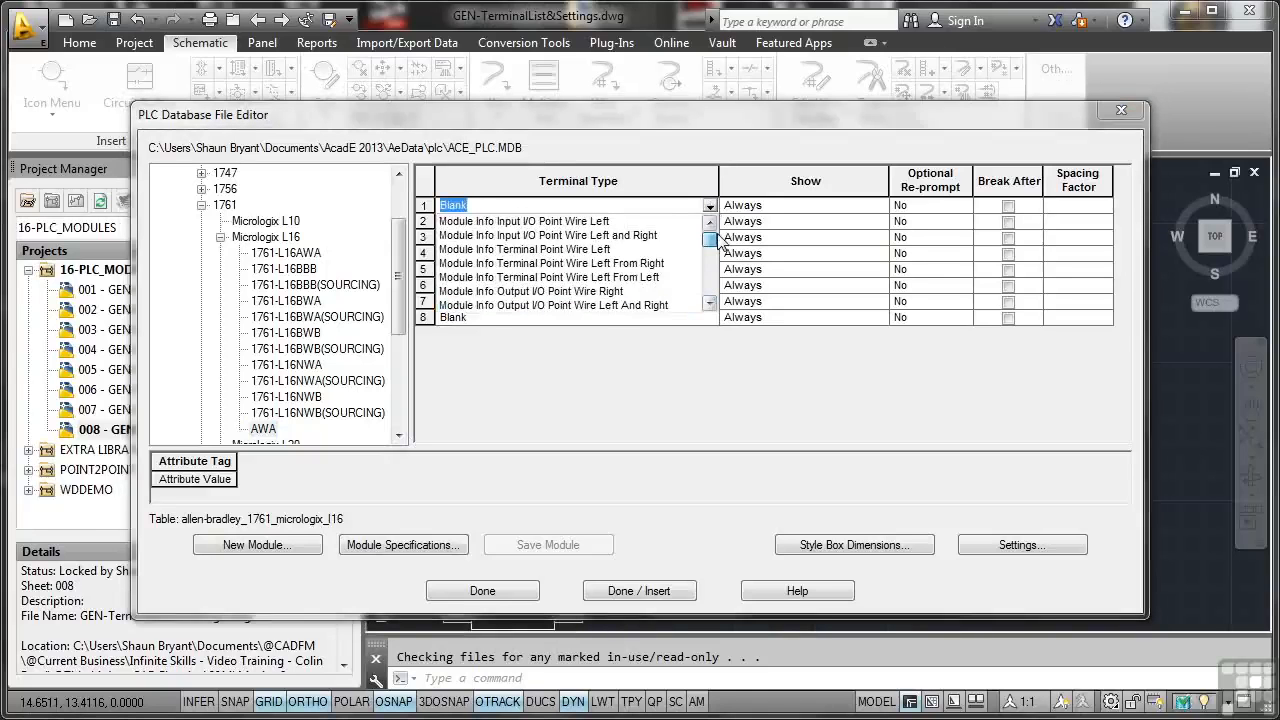
left_click(558, 224)
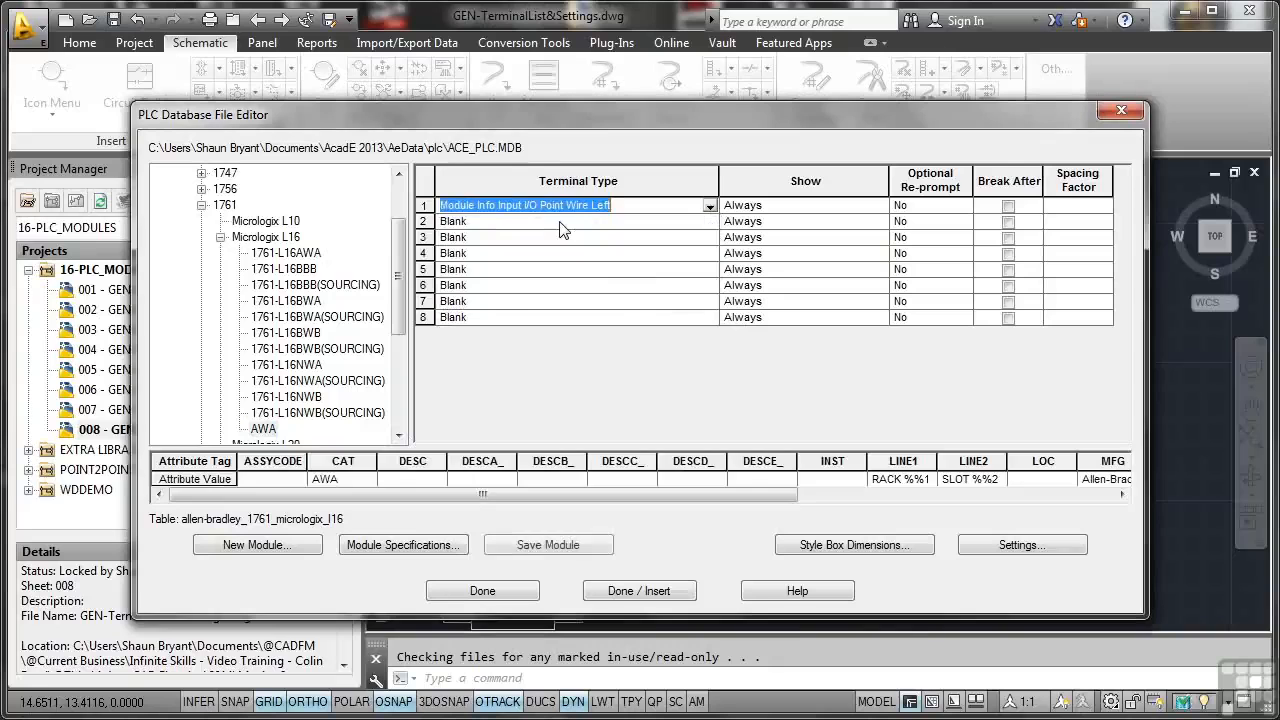
left_click(627, 223)
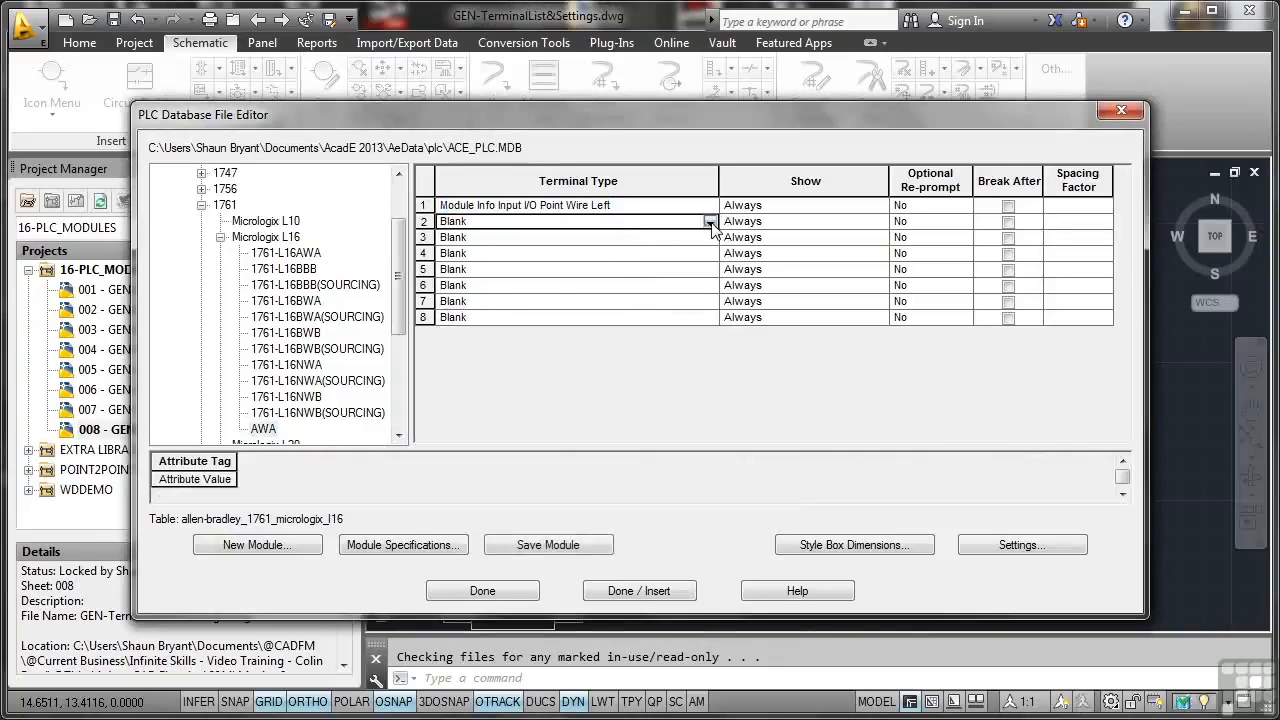
left_click(710, 221)
left_click_drag(708, 305, 715, 257)
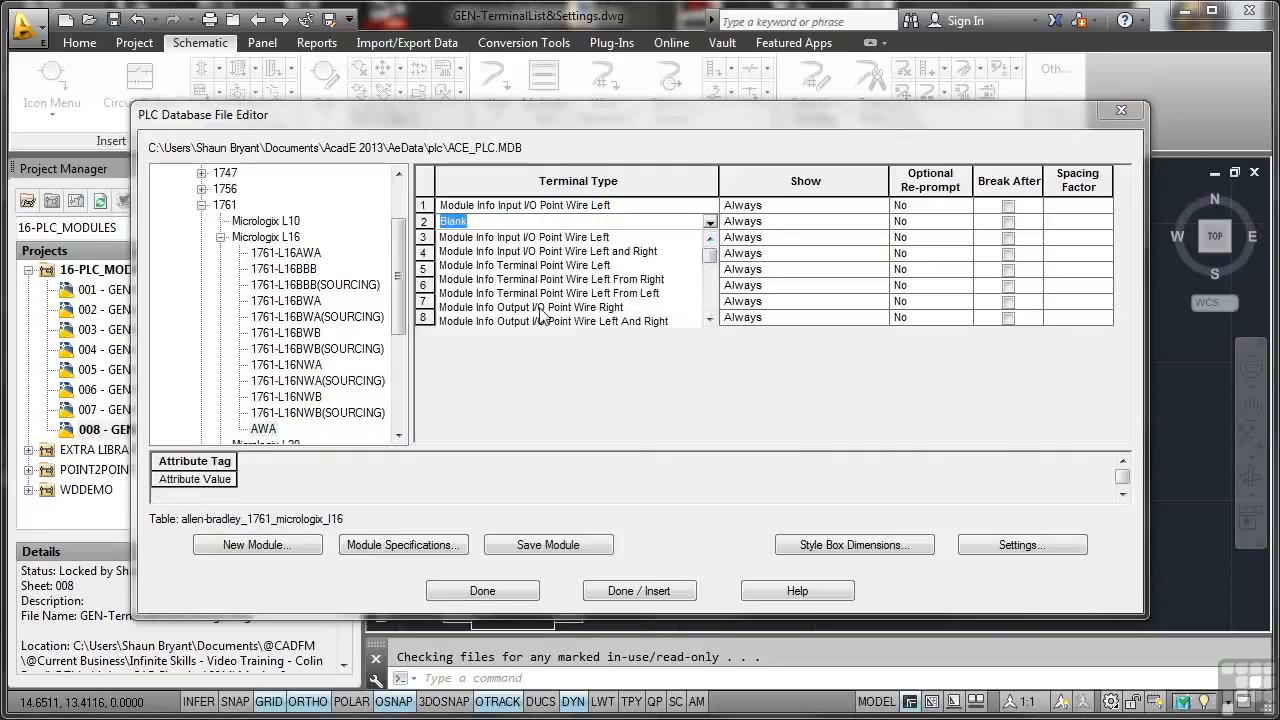
left_click(570, 307)
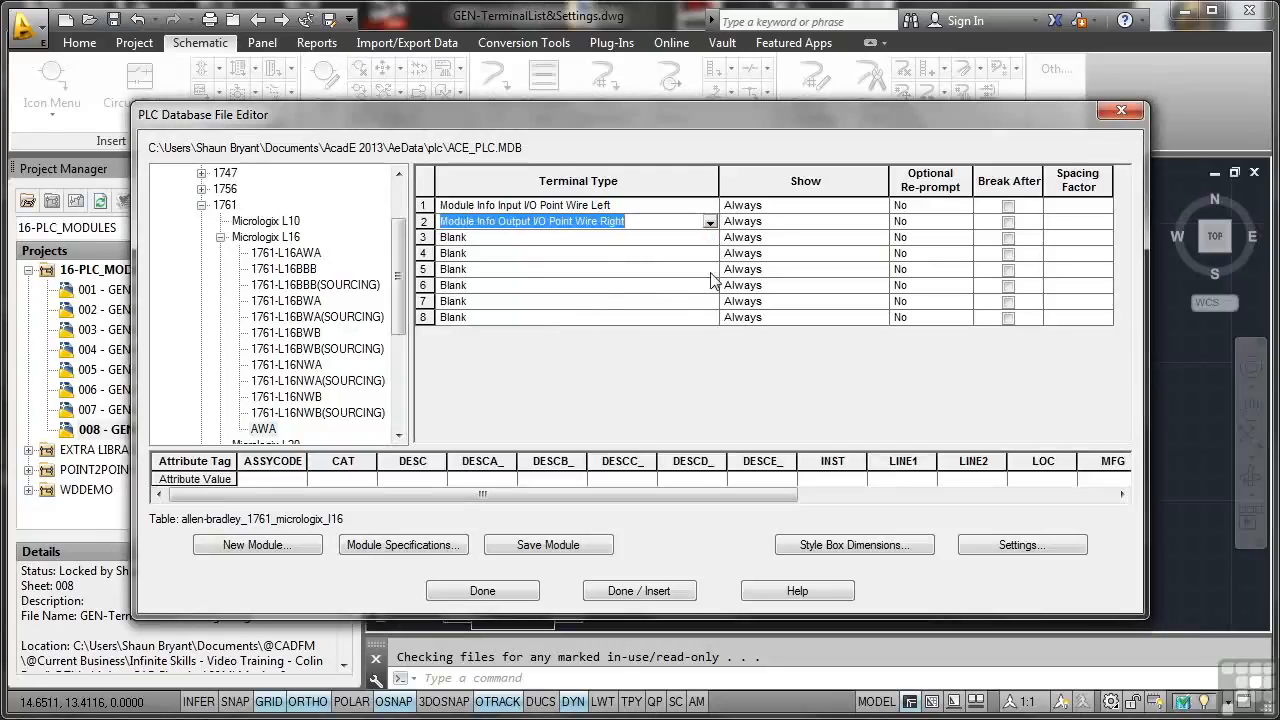
left_click(709, 224)
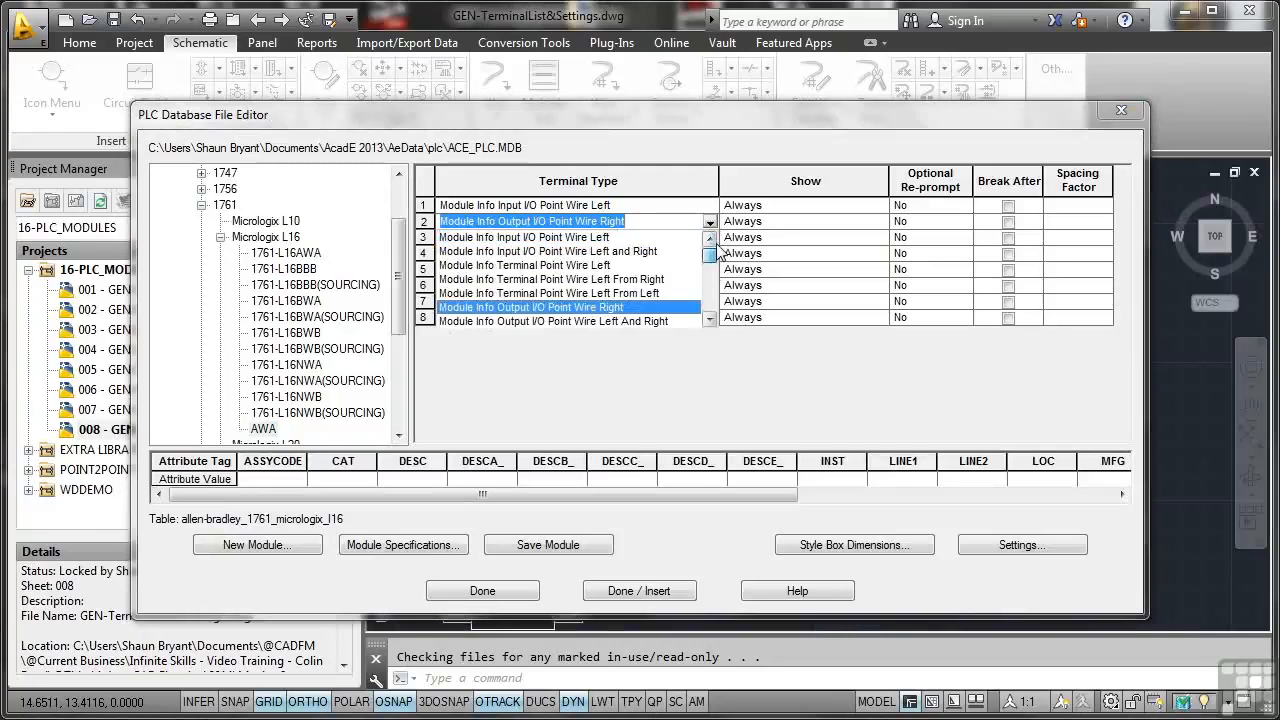
left_click(625, 239)
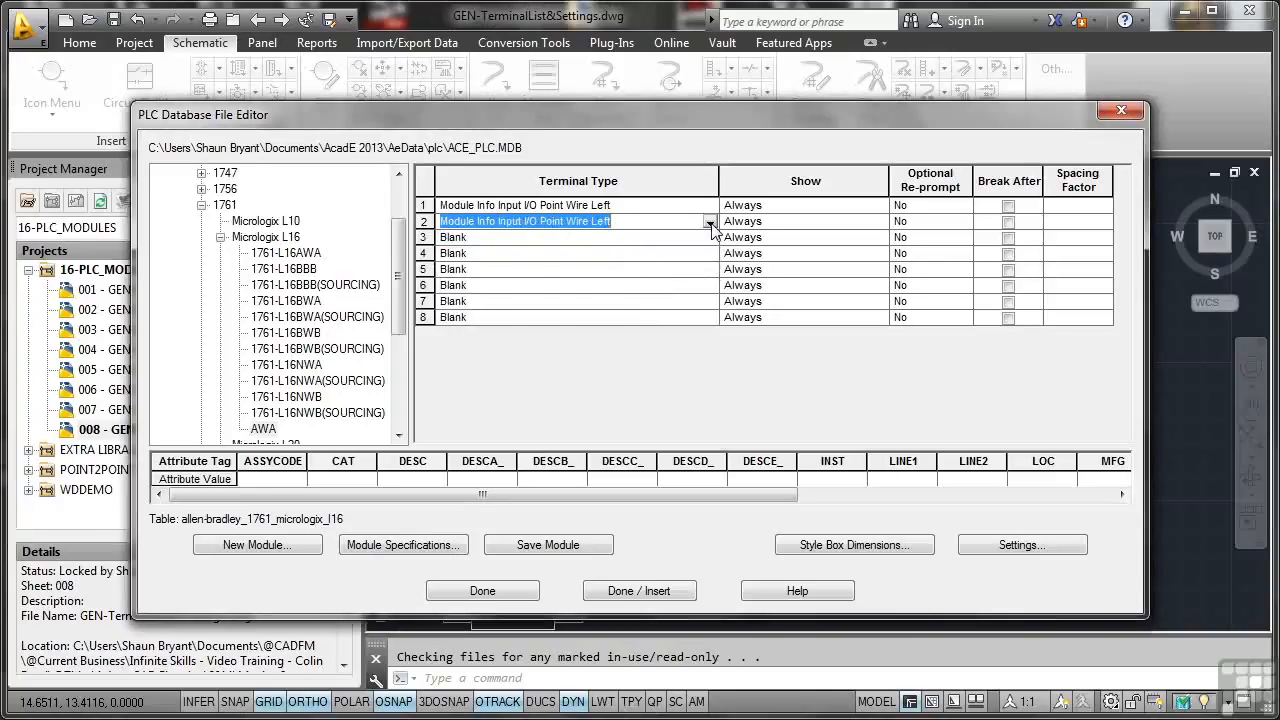
left_click(709, 224)
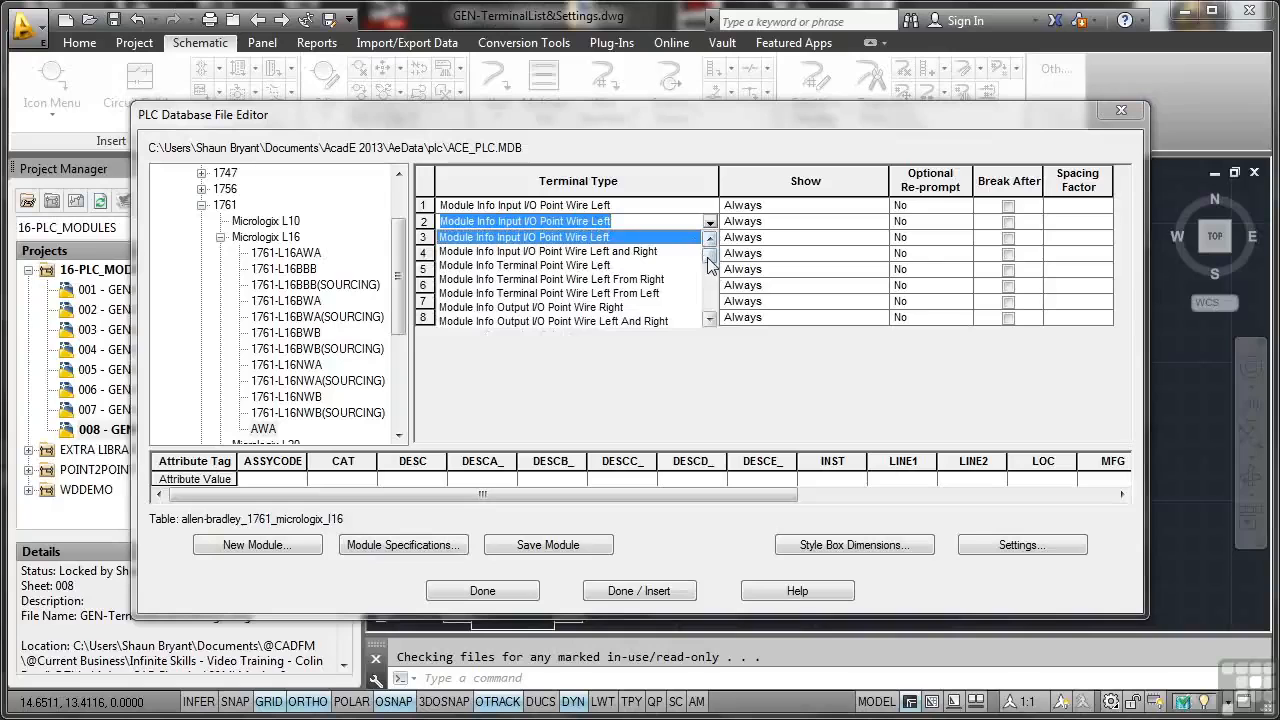
left_click(618, 309)
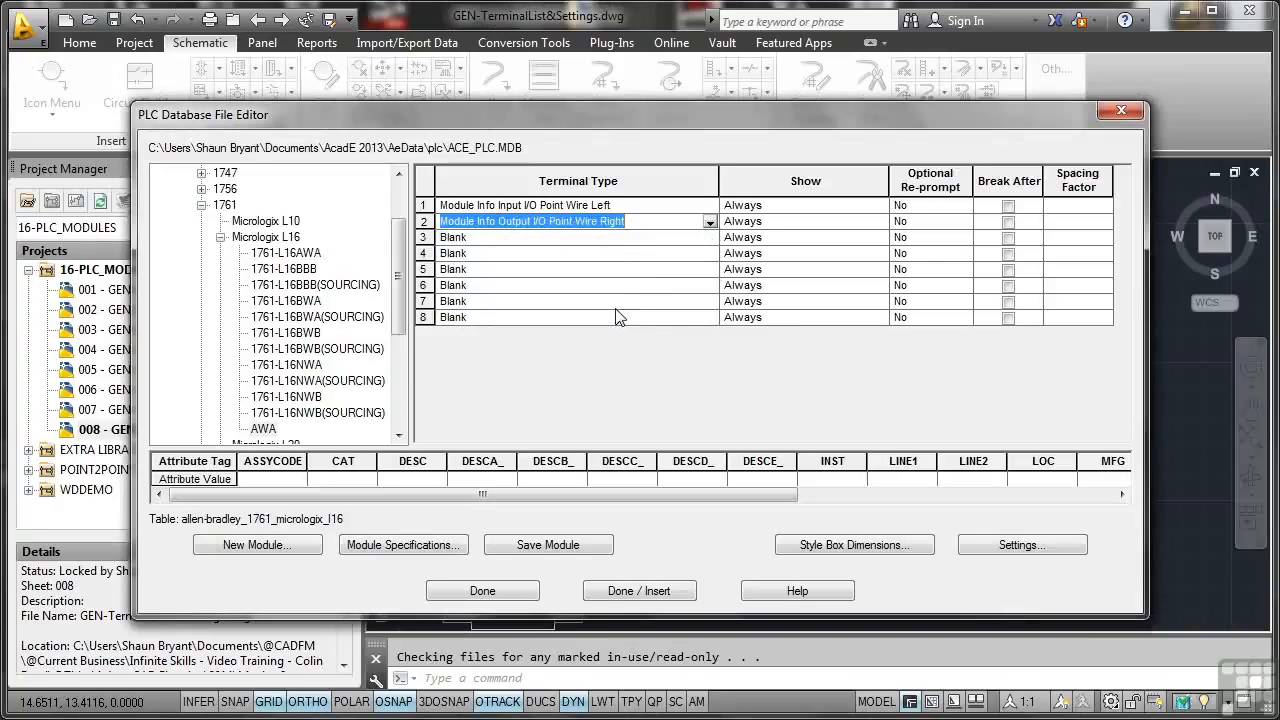
Step: Set the terminal type of the AWA module's terminal 3 to Module Info Input I/O Point Wire Left
left_click(591, 246)
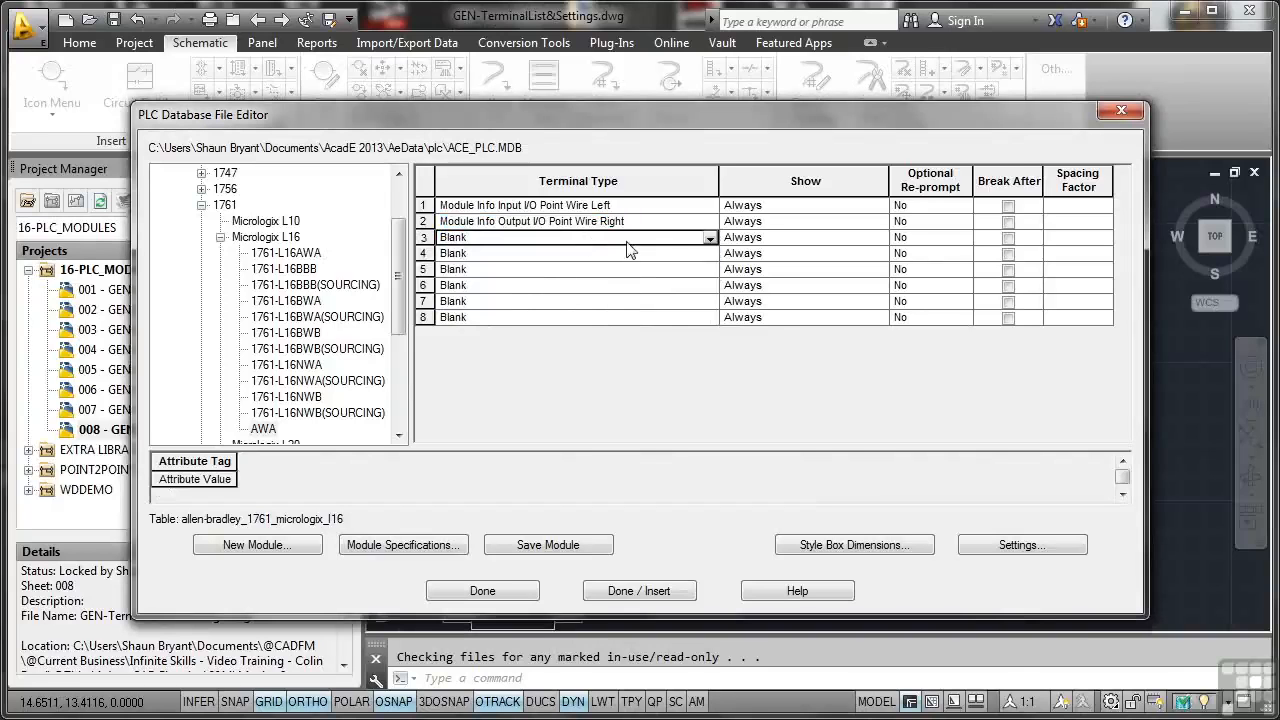
left_click(710, 239)
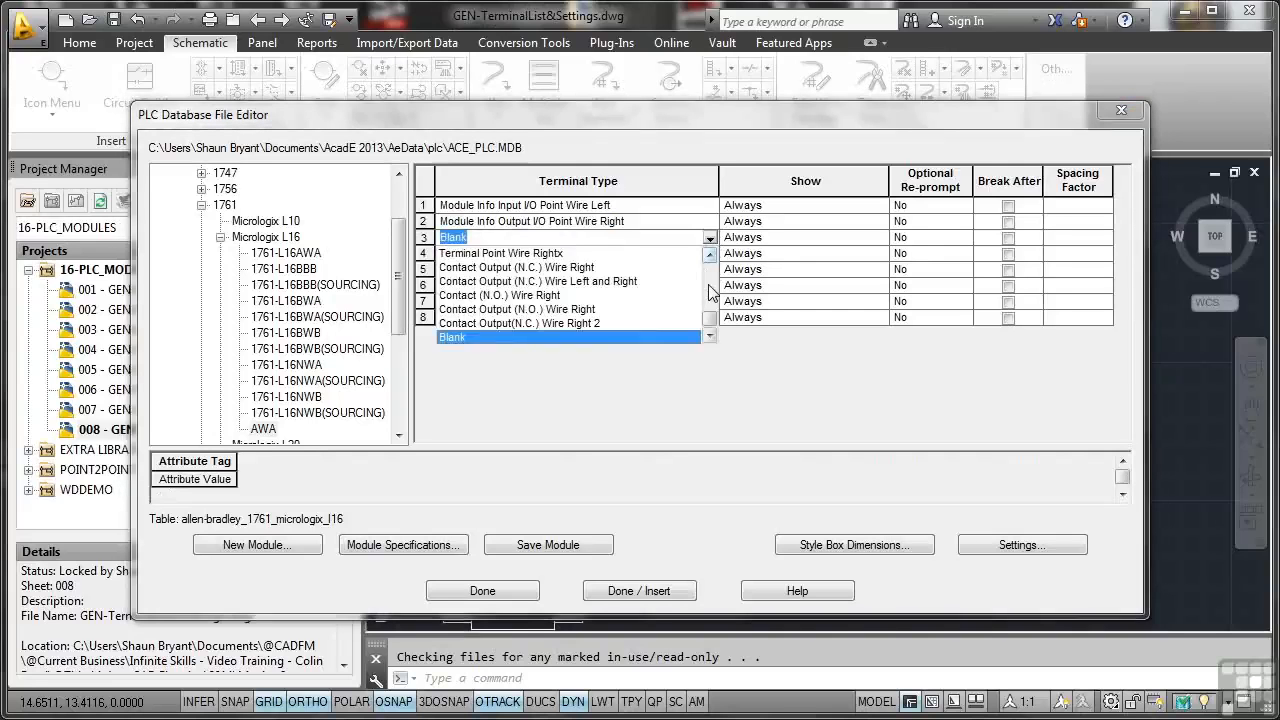
left_click_drag(712, 326, 714, 268)
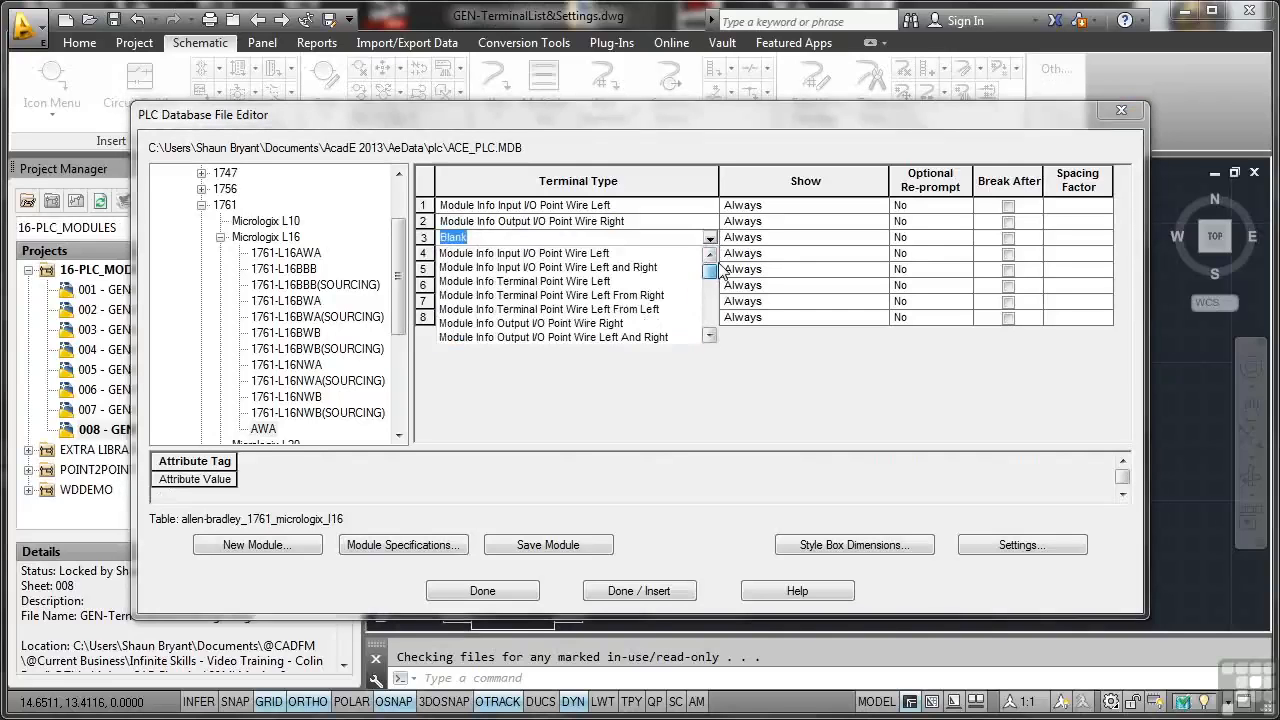
left_click(604, 324)
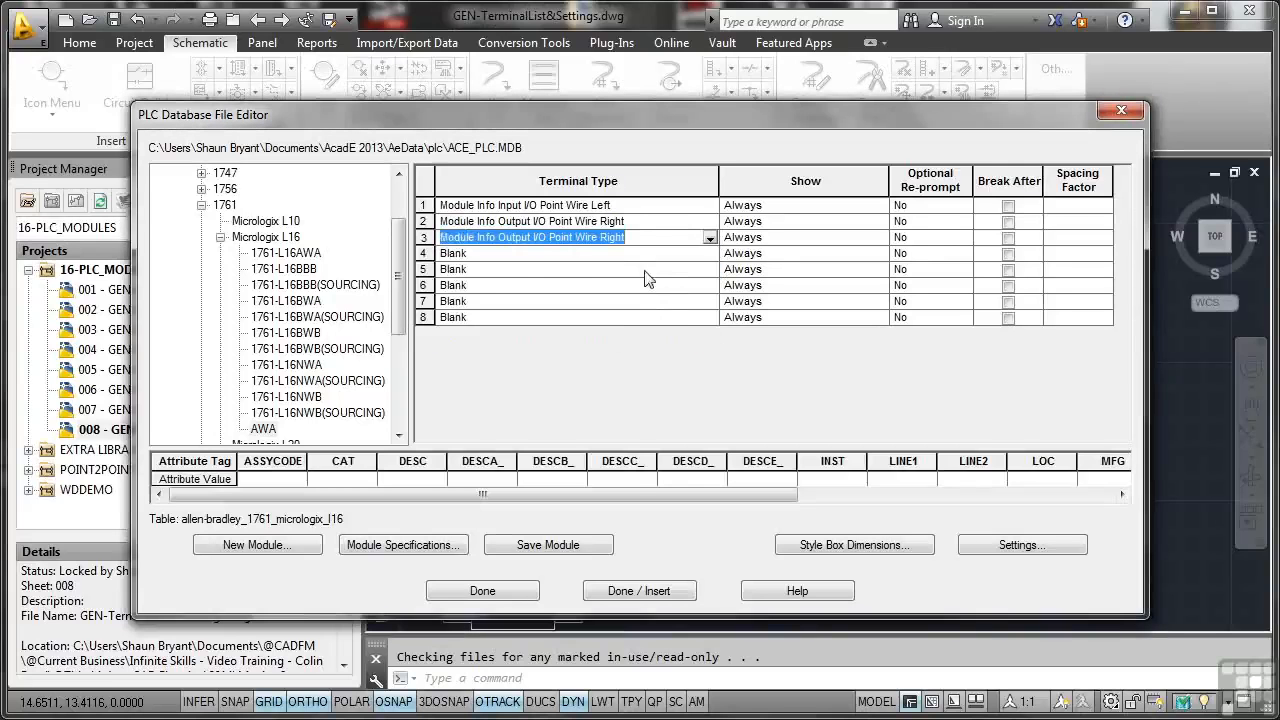
left_click(709, 238)
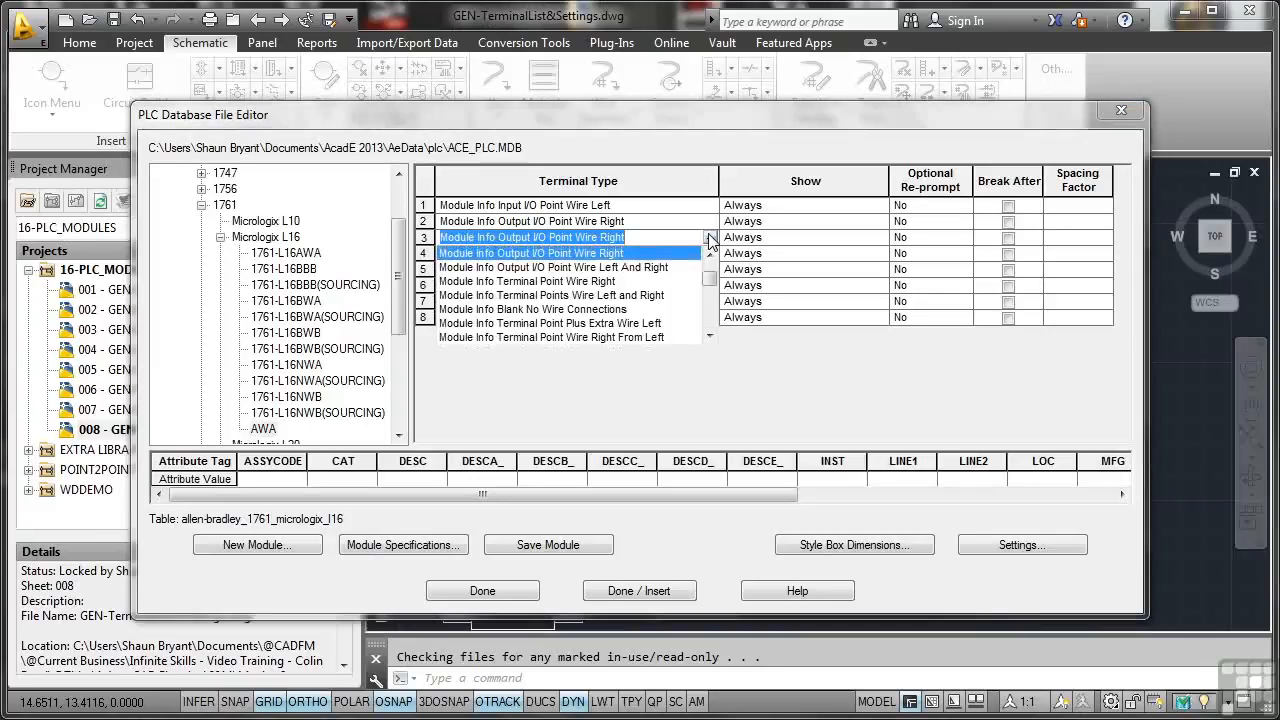
left_click_drag(711, 288, 712, 271)
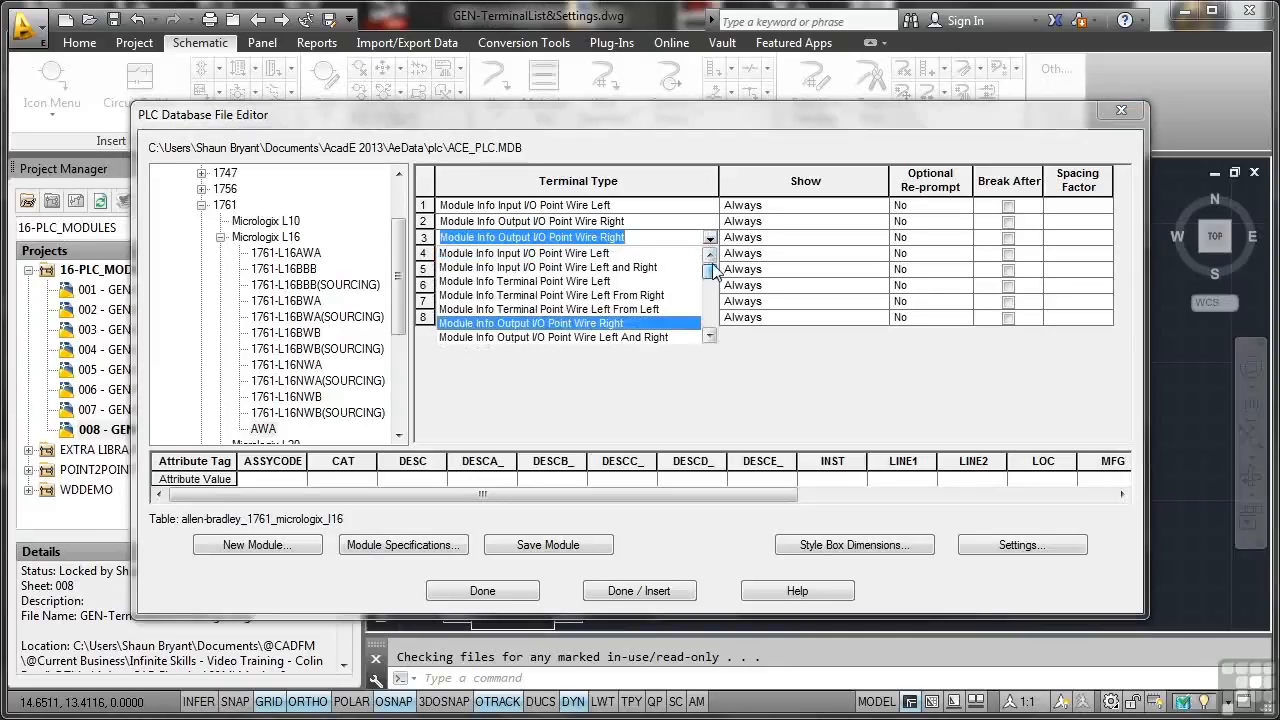
left_click(606, 255)
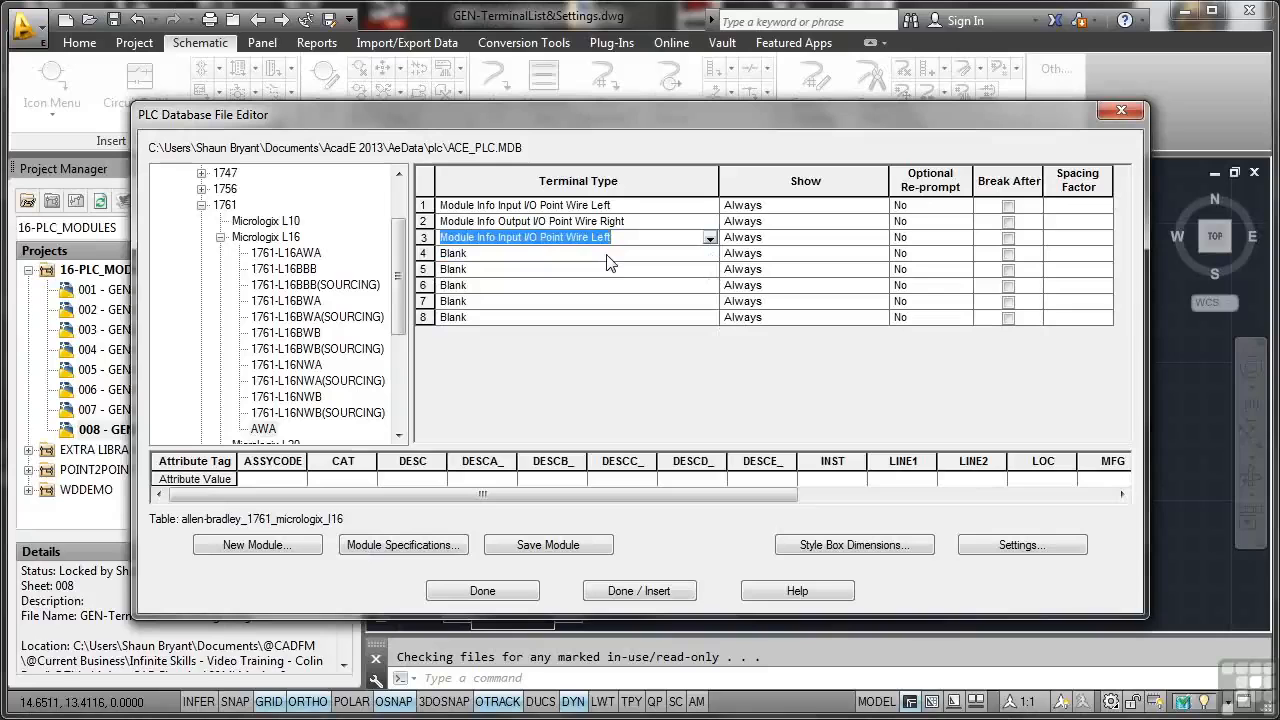
Step: Set terminal 4's type to Module Info Output I/O Point Wire Right and terminal 5's to Module Info Input I/O Point Wire Left
left_click(607, 255)
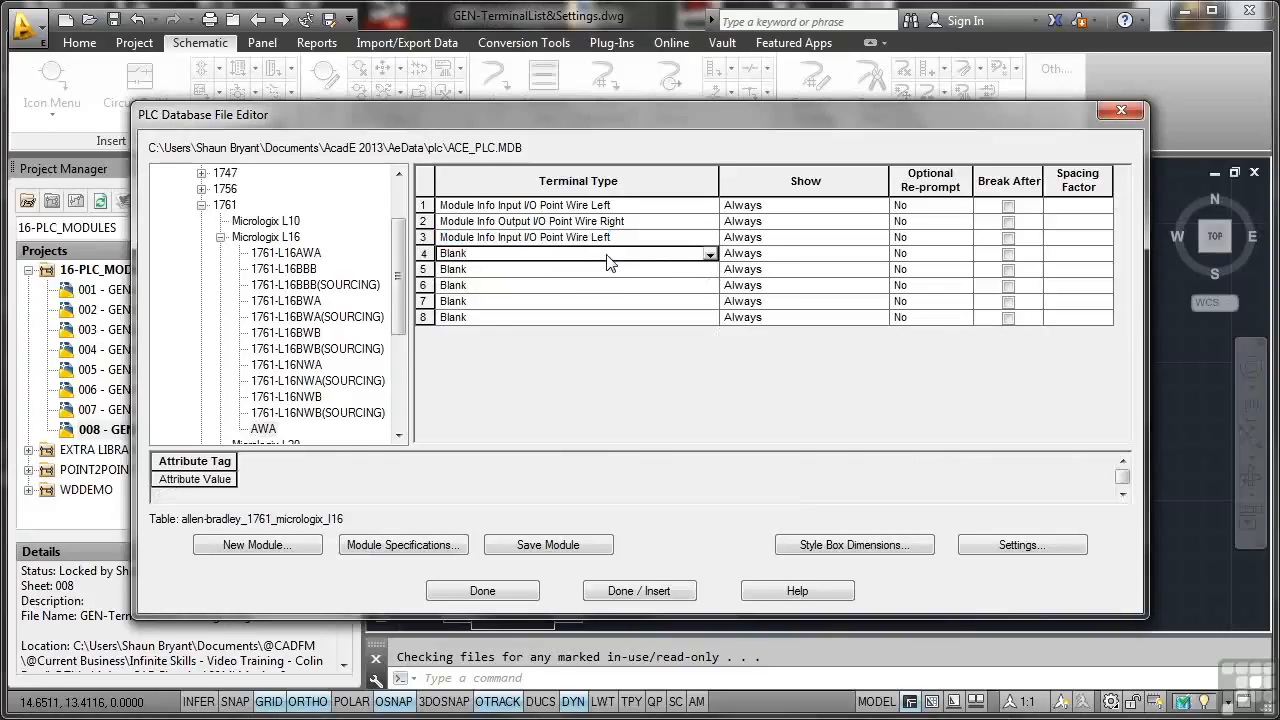
left_click(709, 255)
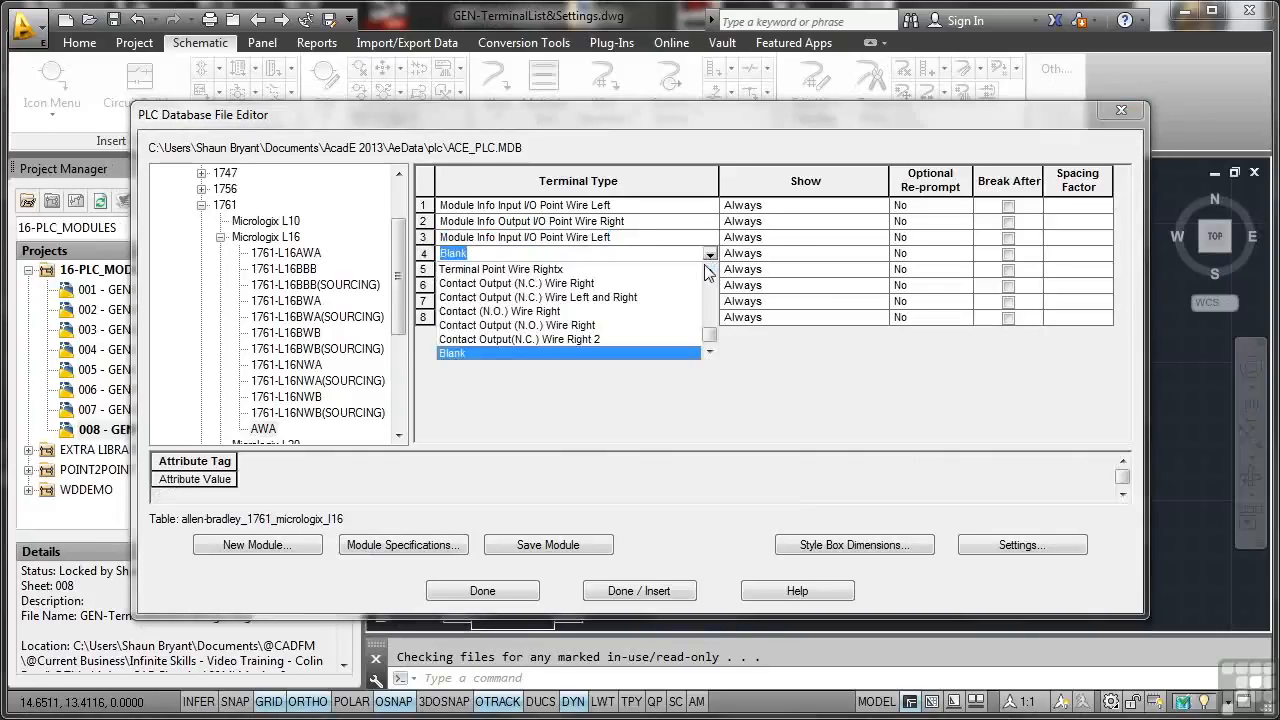
left_click_drag(708, 336, 718, 288)
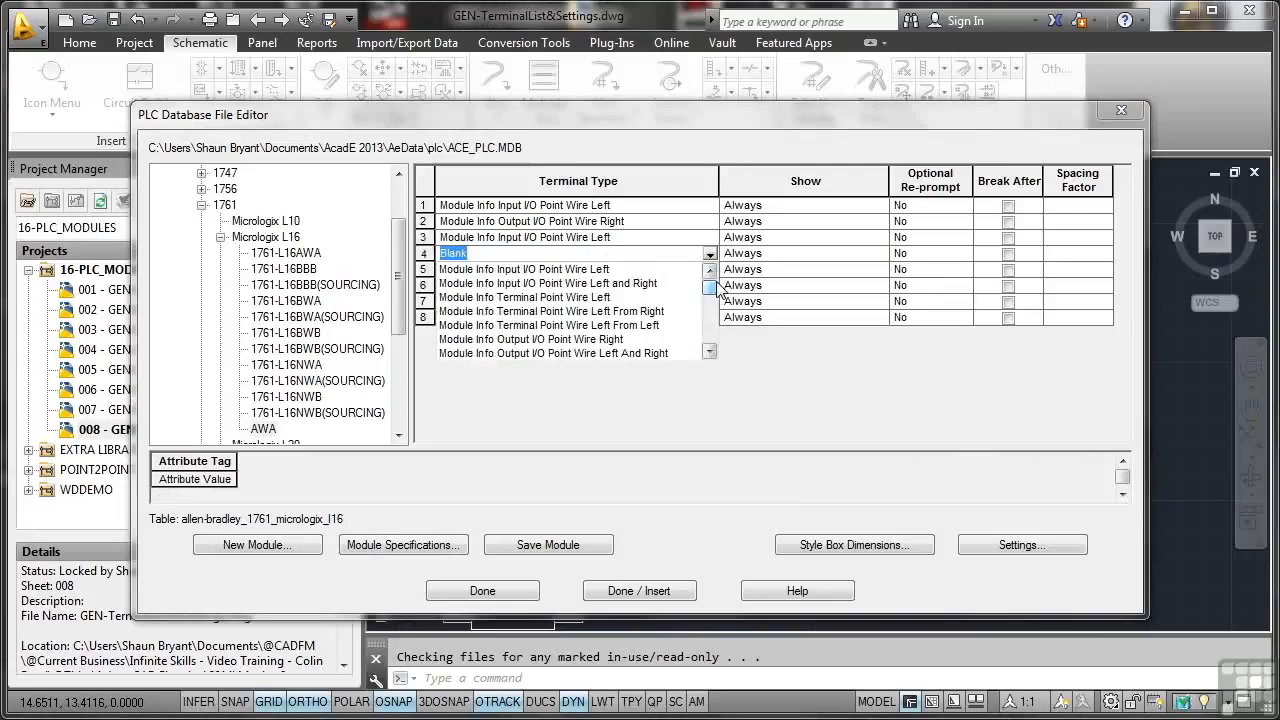
left_click(623, 342)
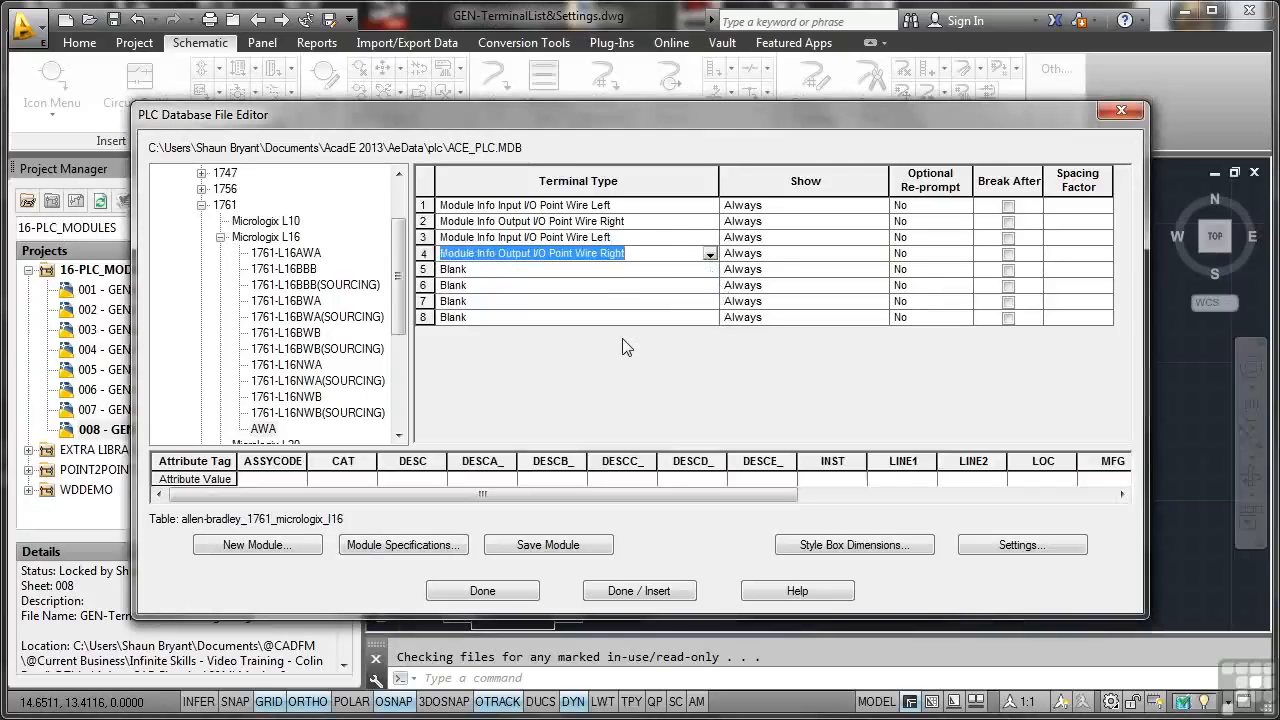
left_click(678, 274)
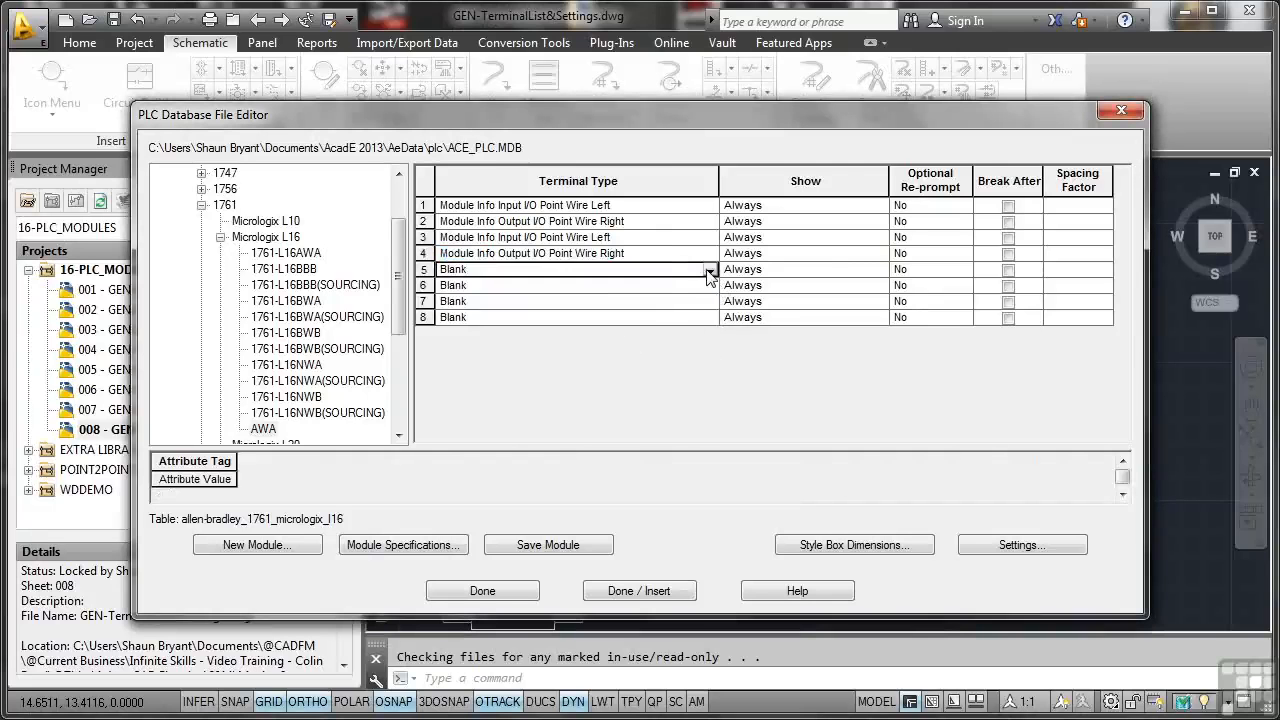
left_click(709, 271)
left_click_drag(709, 361, 709, 290)
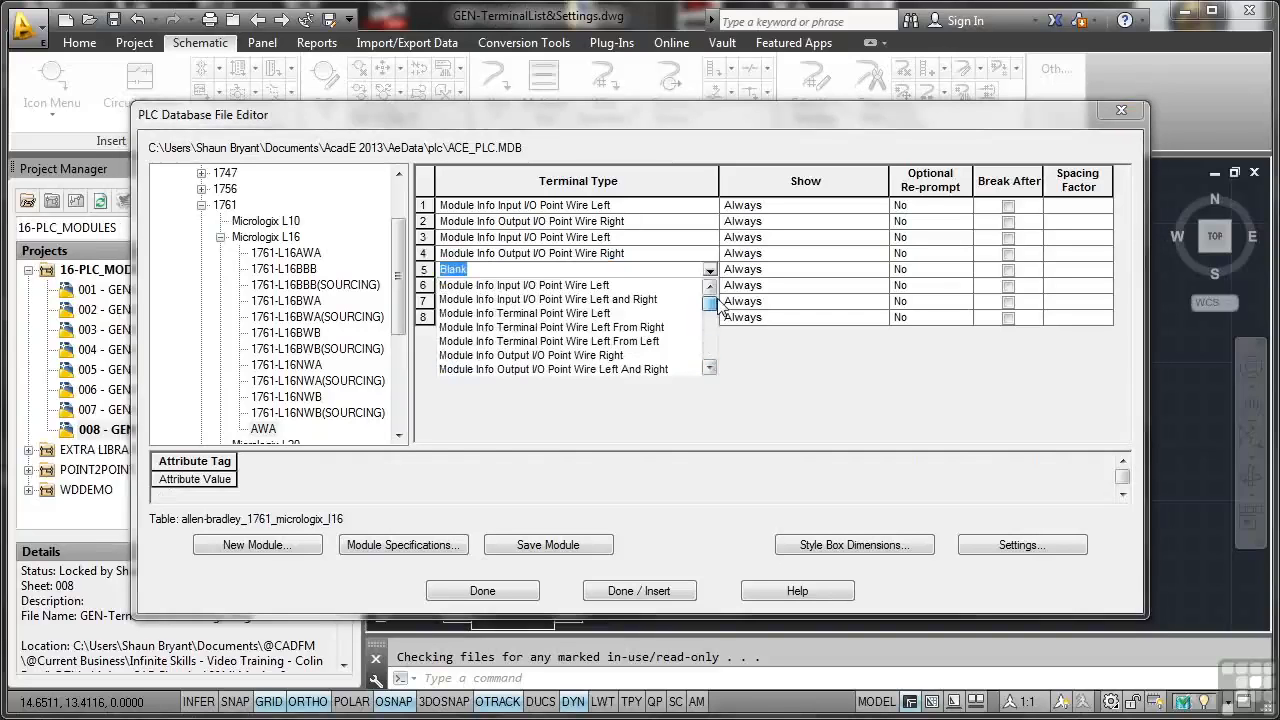
left_click(597, 287)
Step: Set terminal 5's type to Module Info Input I/O Point Wire Left and terminal 6's to Module Info Output I/O Point Wire Right
left_click(597, 286)
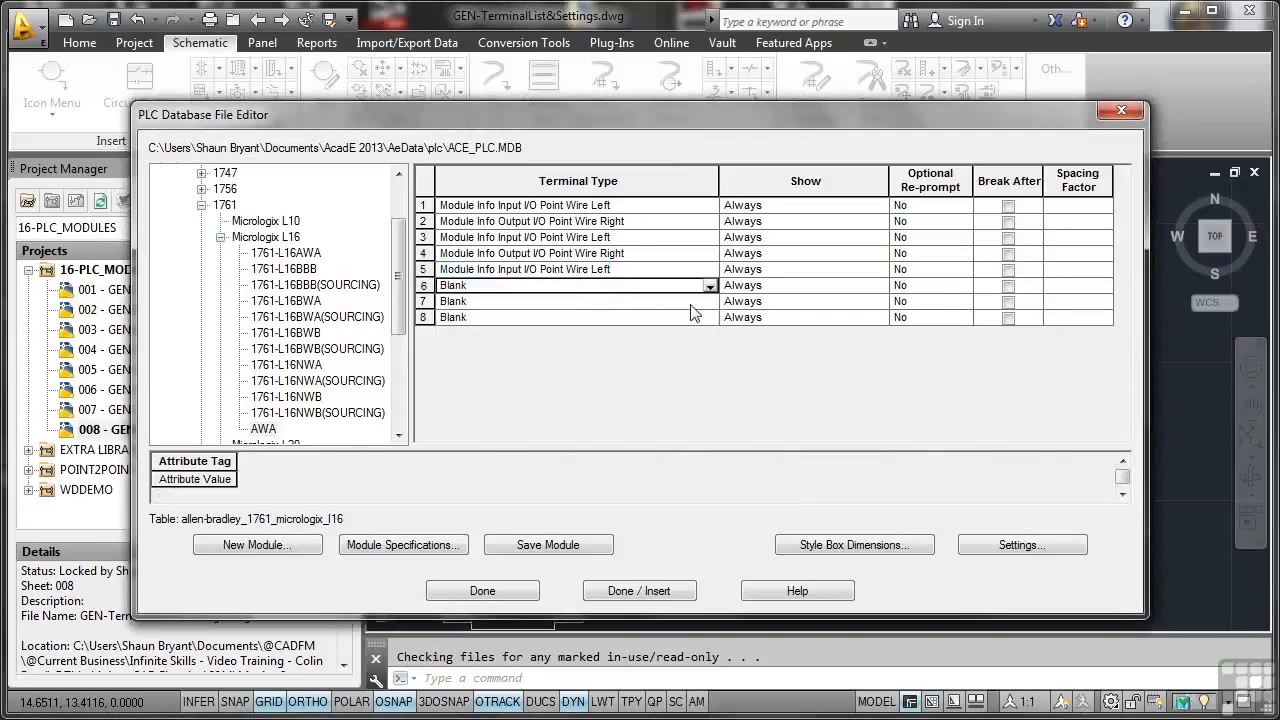
left_click(709, 286)
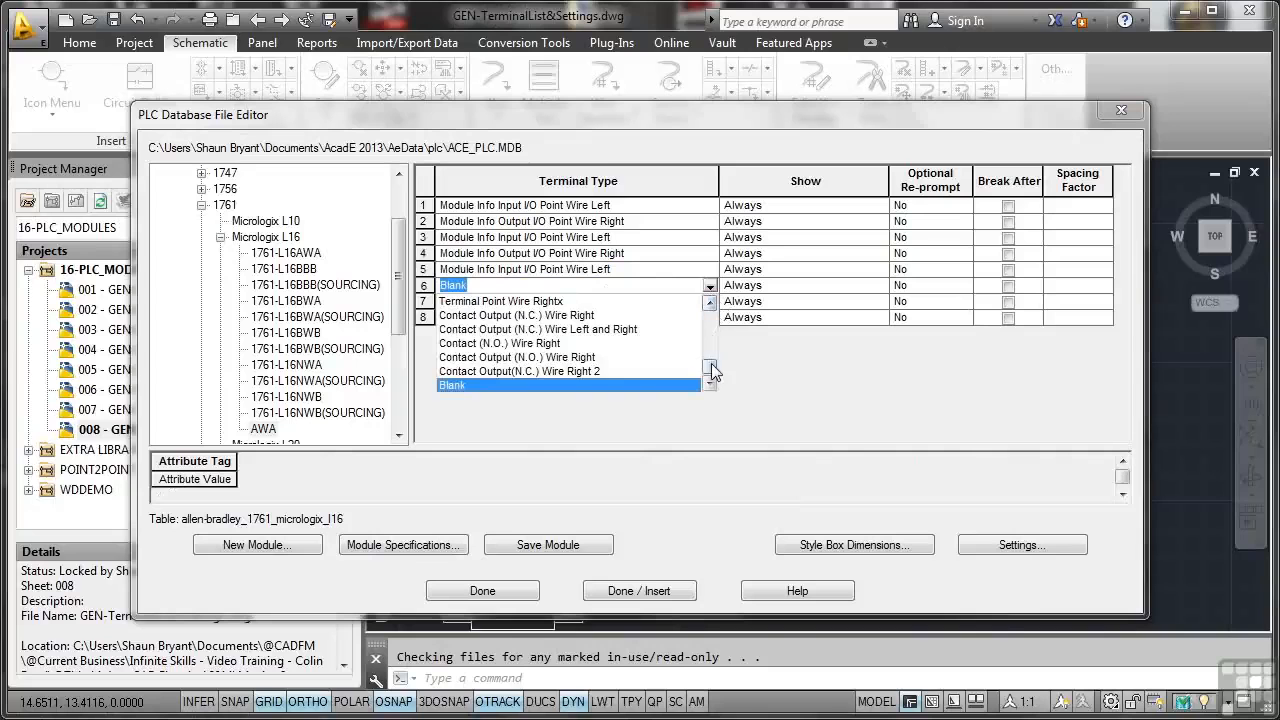
left_click_drag(710, 365, 710, 310)
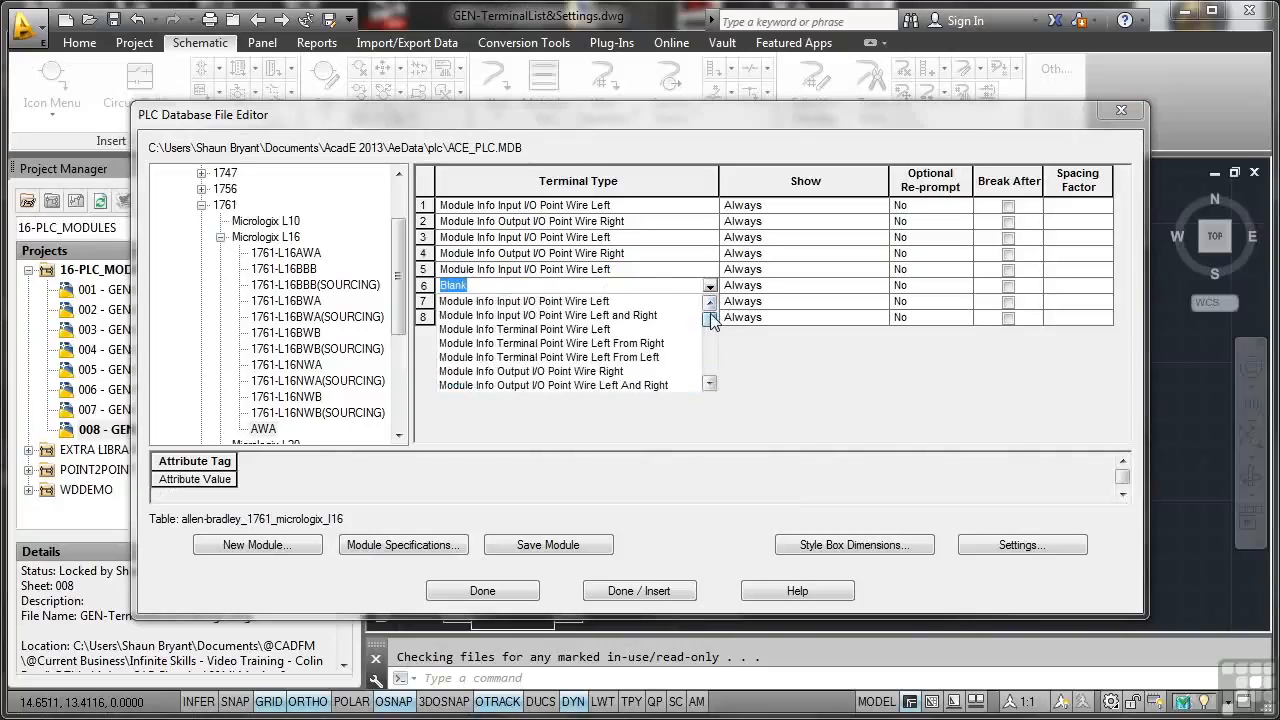
left_click(618, 371)
Step: Set terminal 7's type to Module Info Input I/O Point Wire Left and terminal 8's to Module Info Output I/O Point Wire Right
left_click(571, 305)
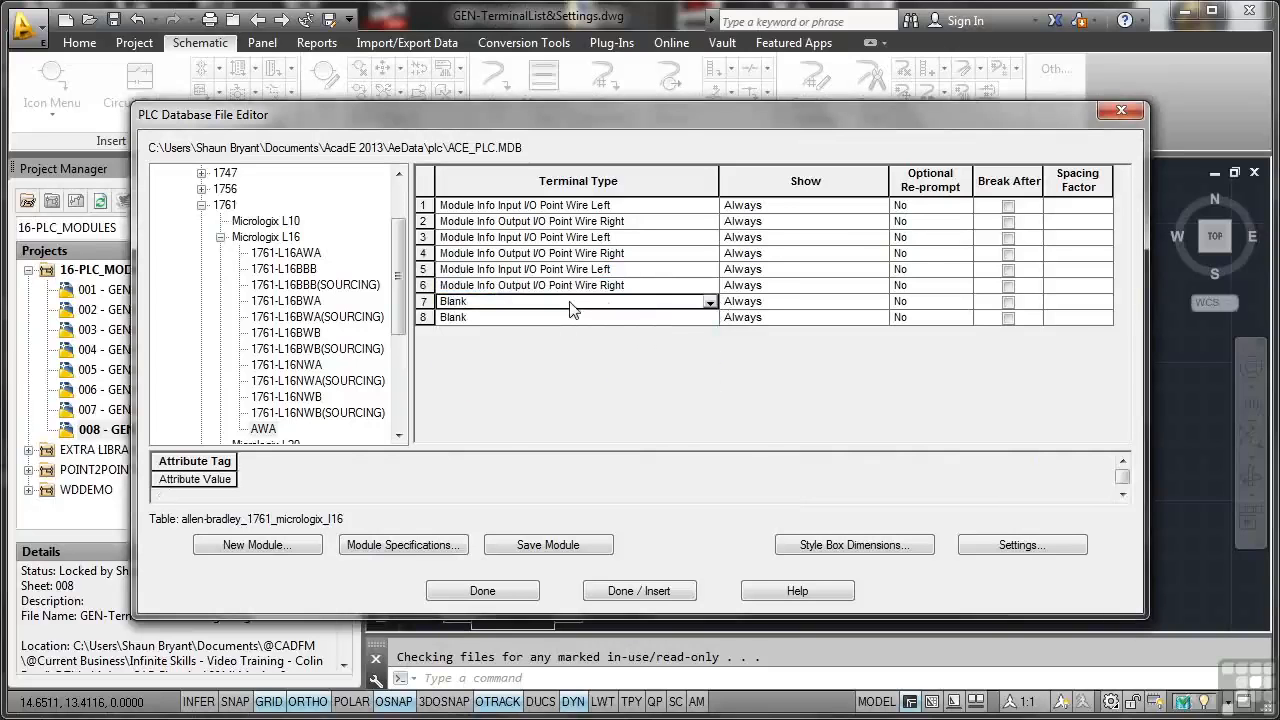
left_click(710, 301)
left_click_drag(707, 377, 715, 337)
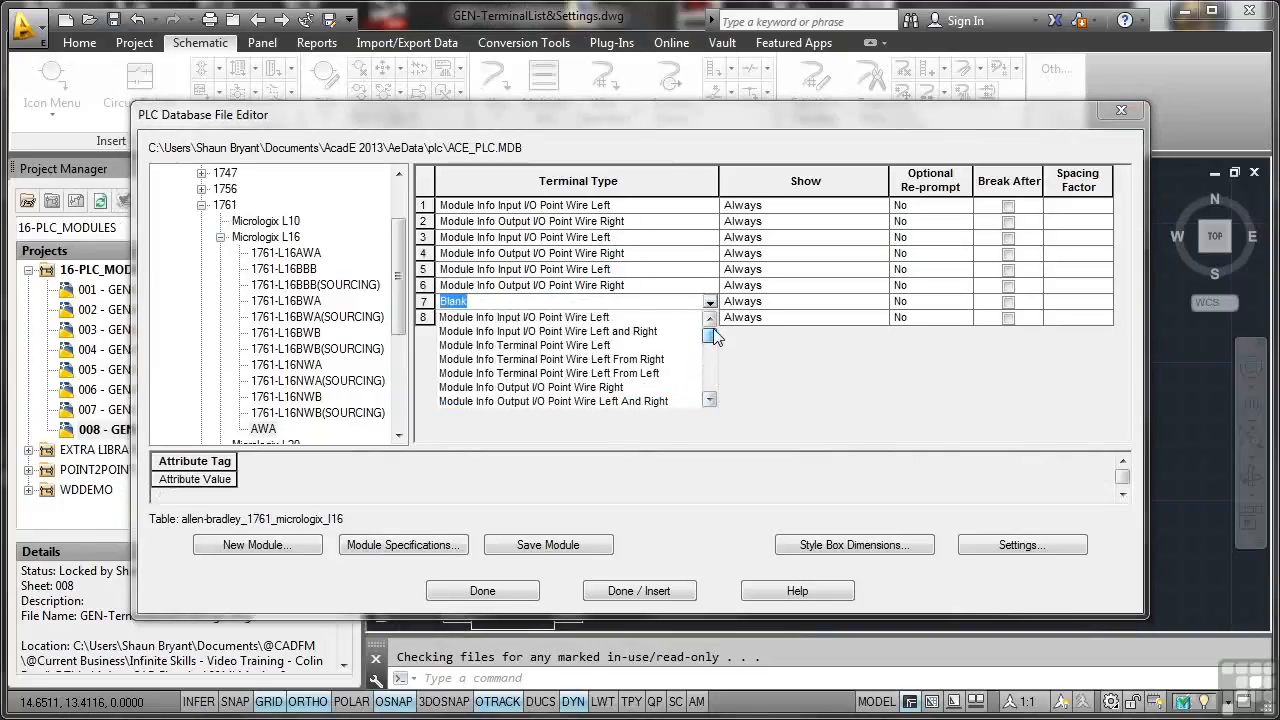
left_click(607, 318)
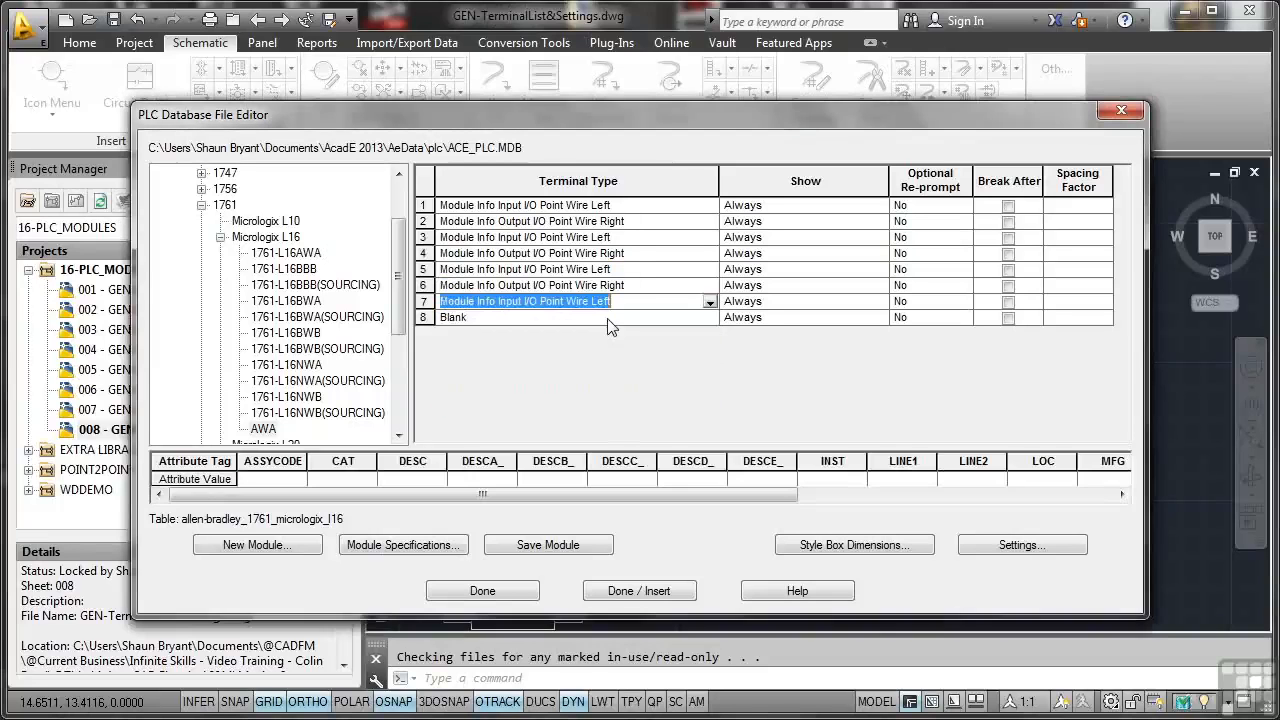
left_click(642, 318)
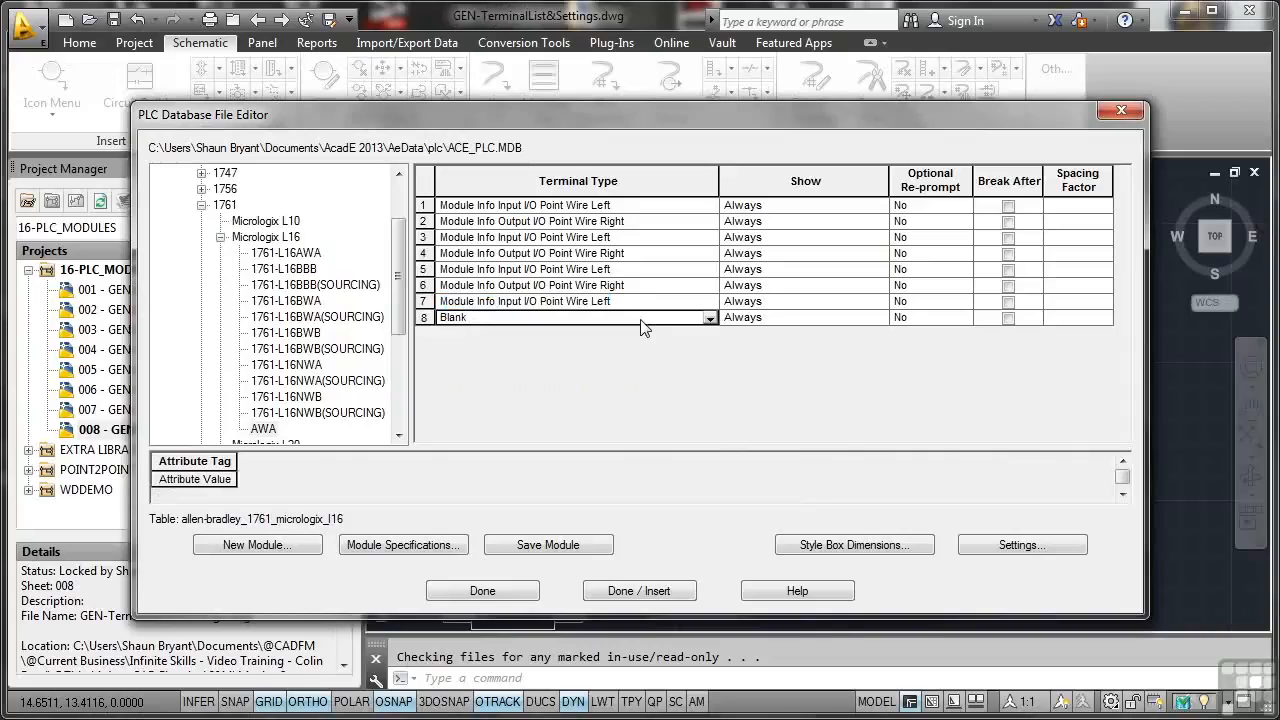
left_click(710, 321)
left_click_drag(709, 399, 713, 346)
left_click(614, 403)
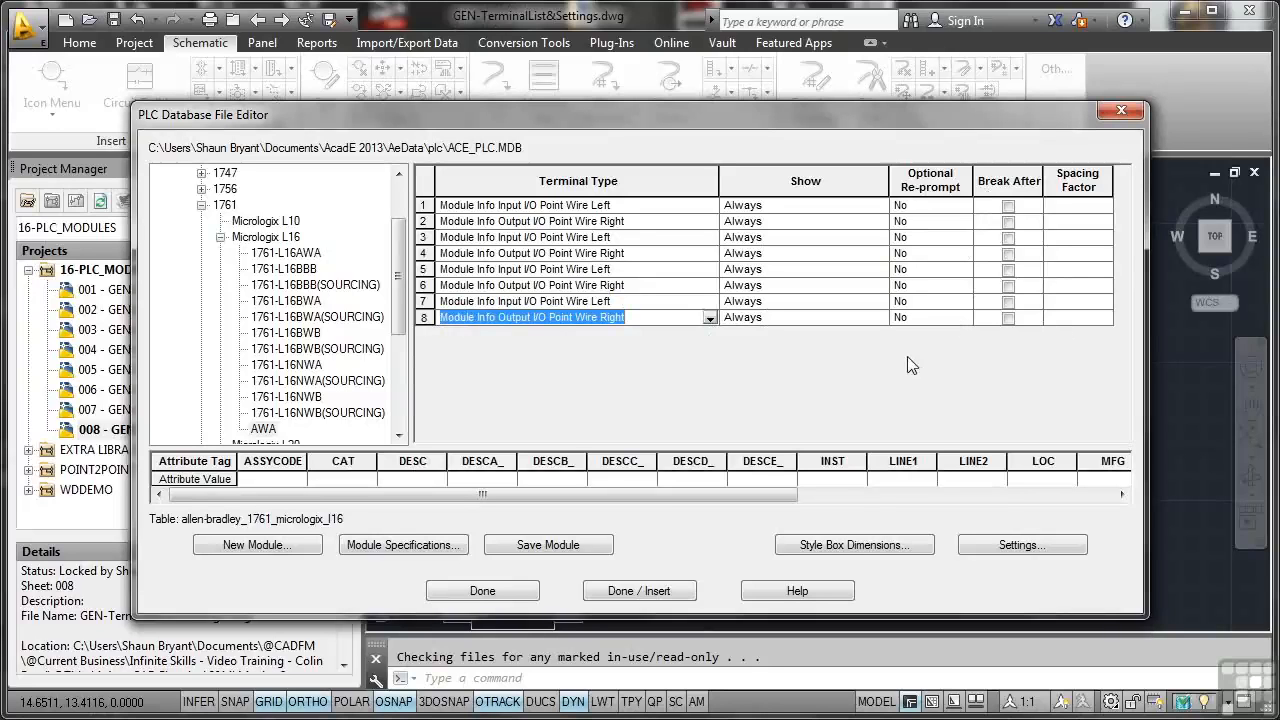
Step: Set the AWA module's specifications to description AB_1761_L16_Custom and module type Custom1
left_click(422, 548)
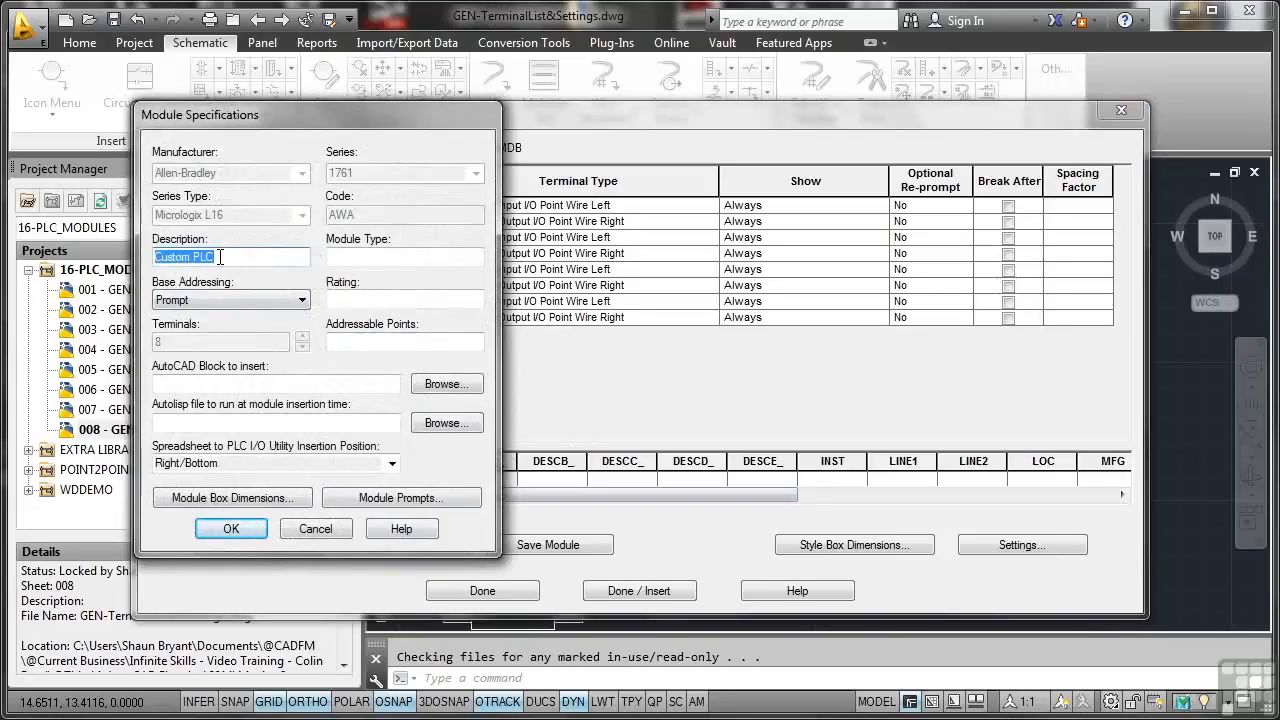
type("A")
type("B_1761_L16_")
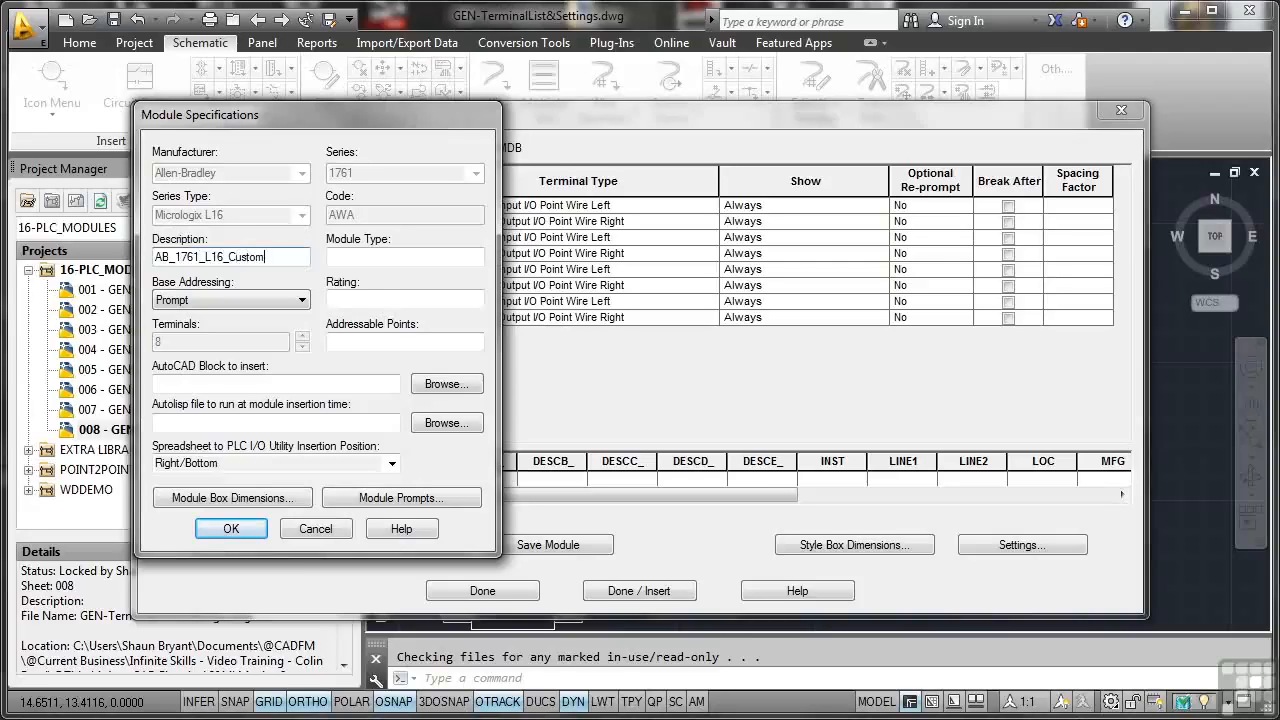
left_click(385, 256)
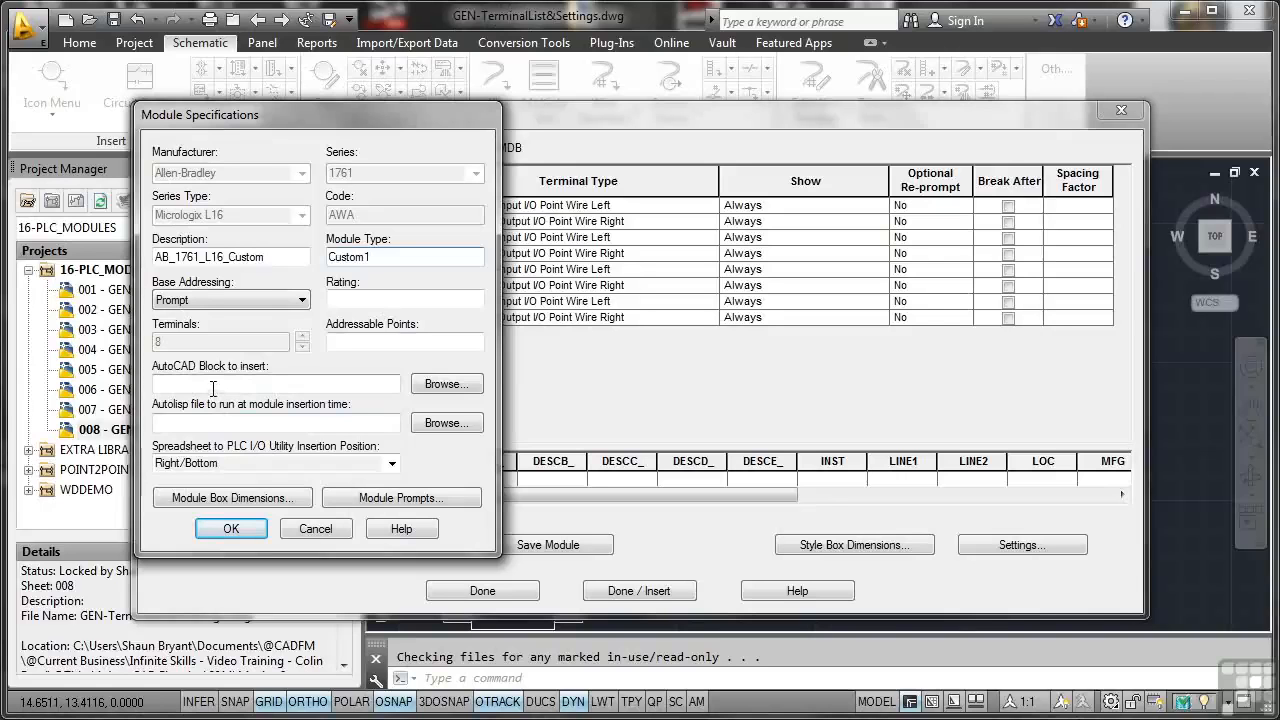
left_click(232, 529)
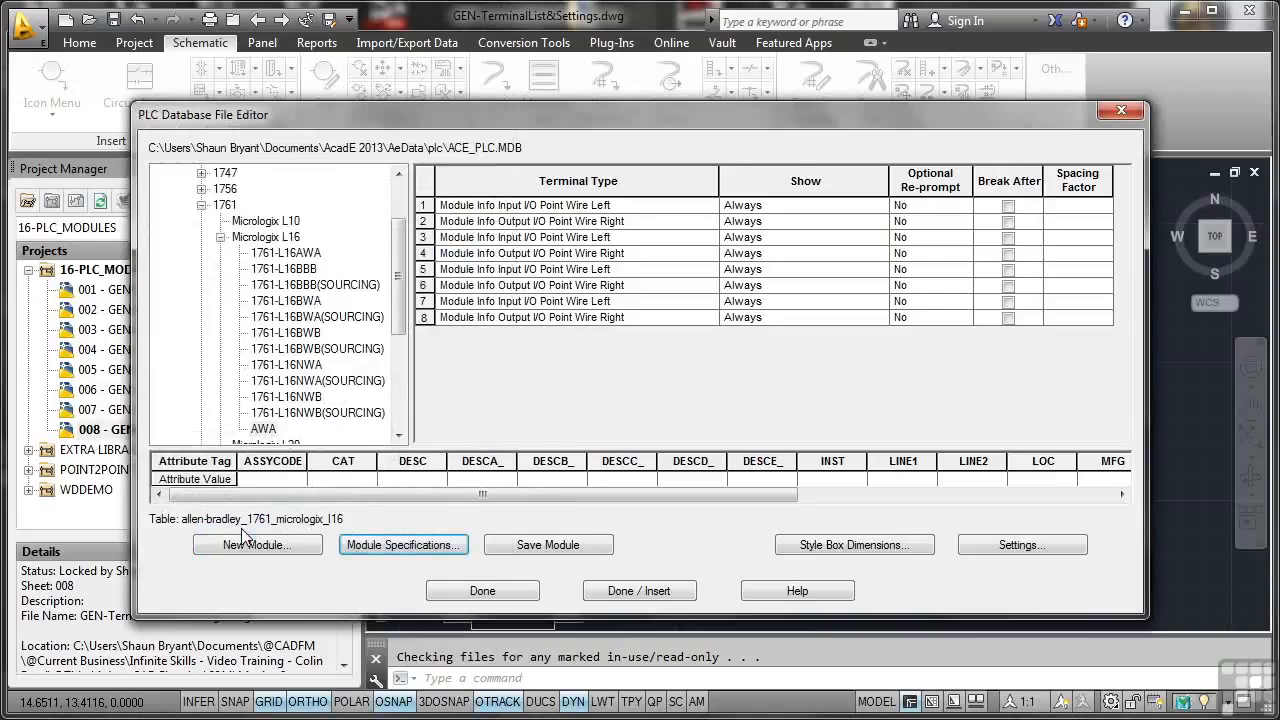
Step: Choose graphics style 2 in the module's style box dimensions, keeping the English dimensions
left_click(840, 549)
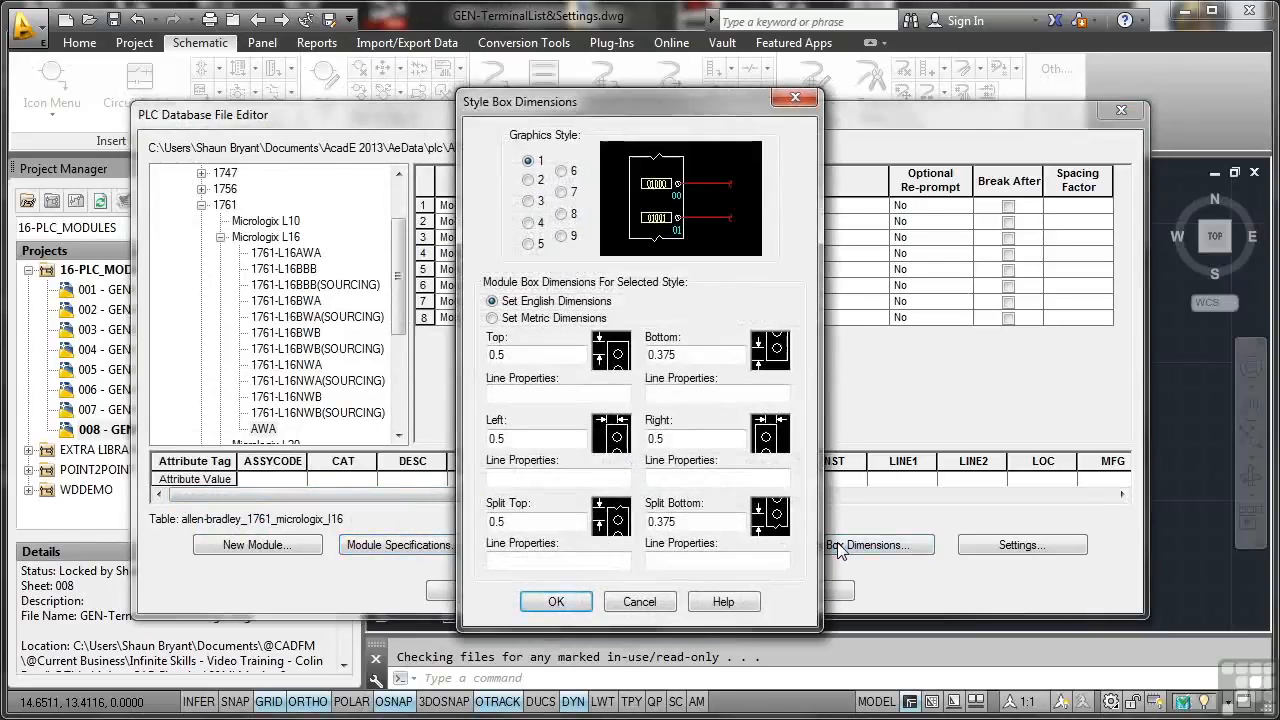
left_click(529, 181)
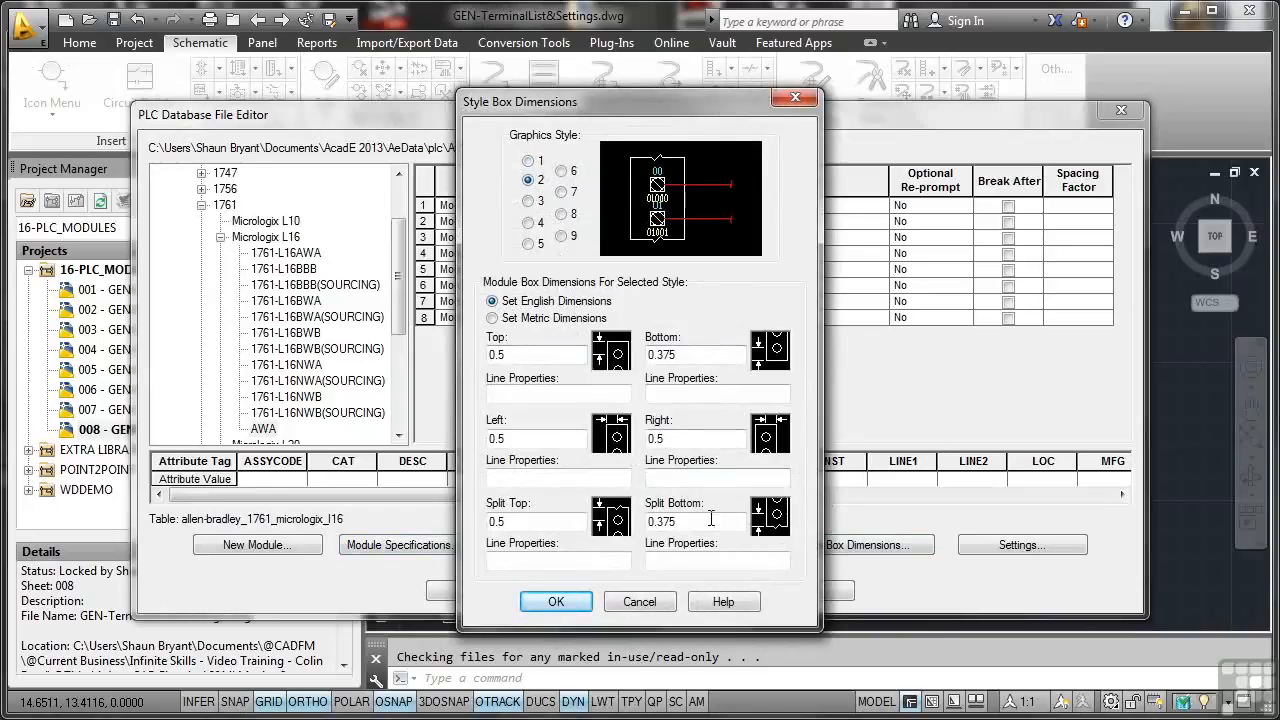
left_click(556, 601)
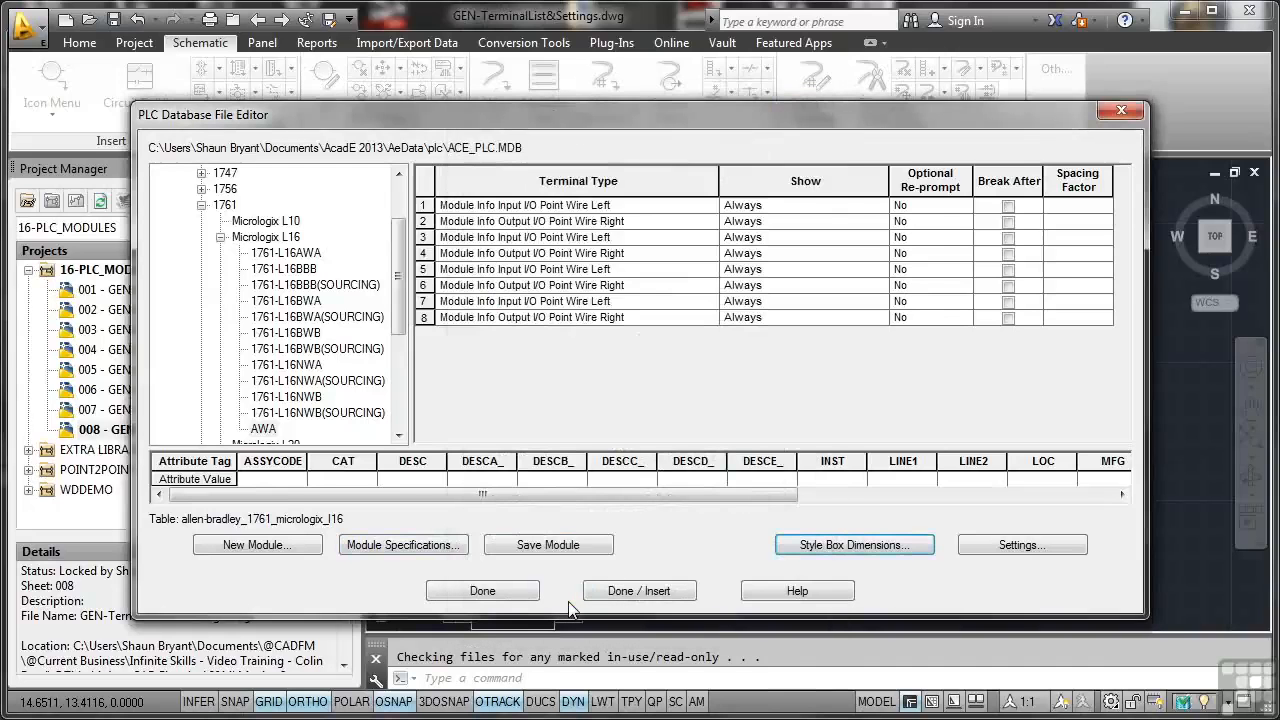
Step: Set the terminal block settings to graphics style 2 and save the modified AWA module
left_click(1012, 543)
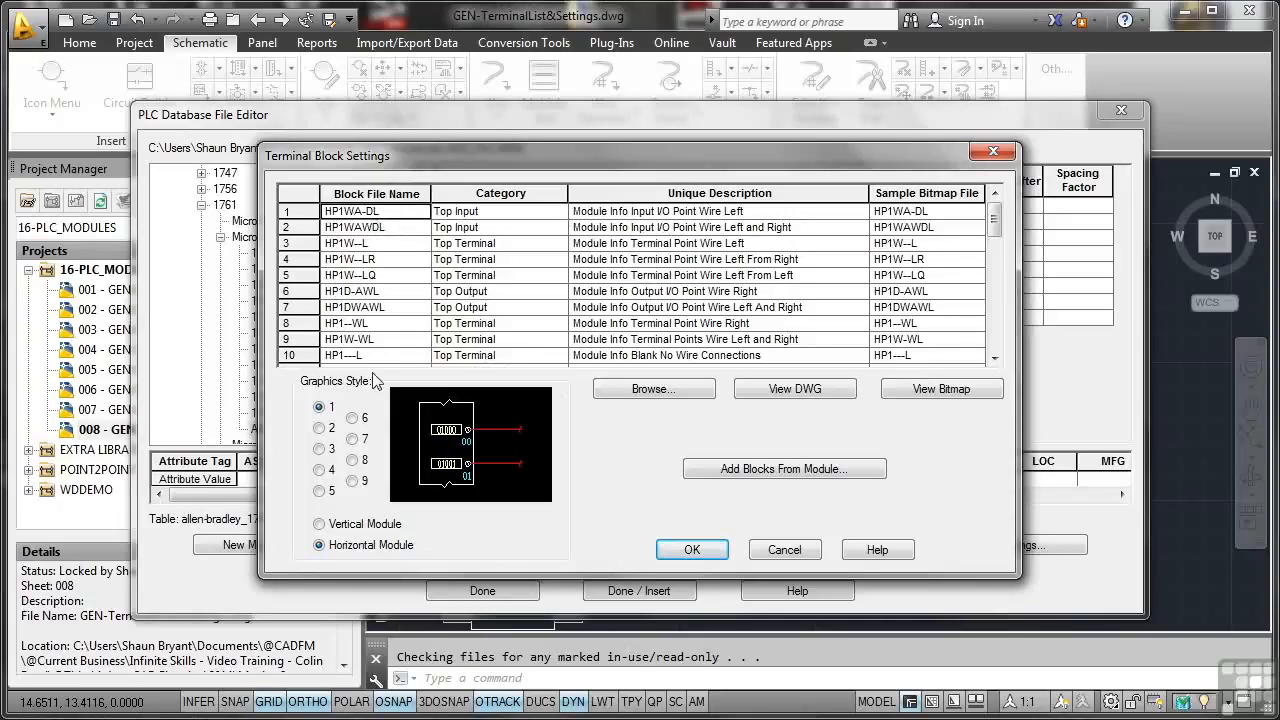
left_click(320, 428)
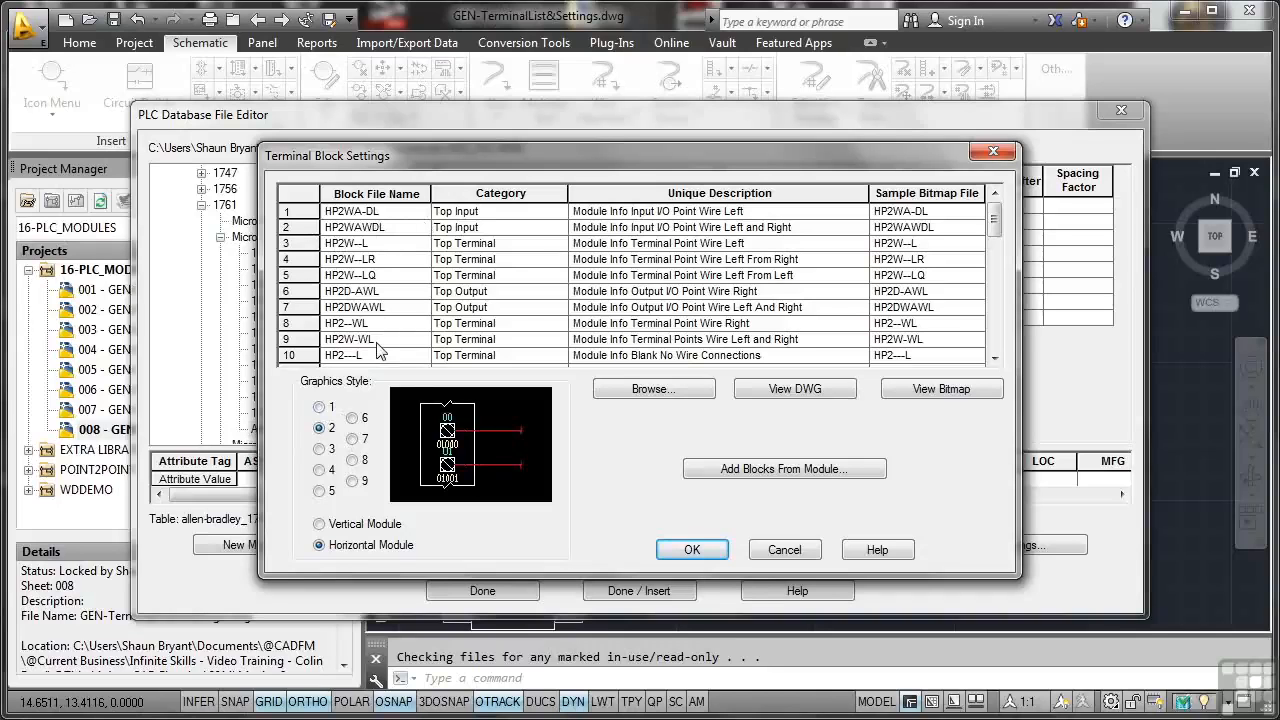
left_click(673, 548)
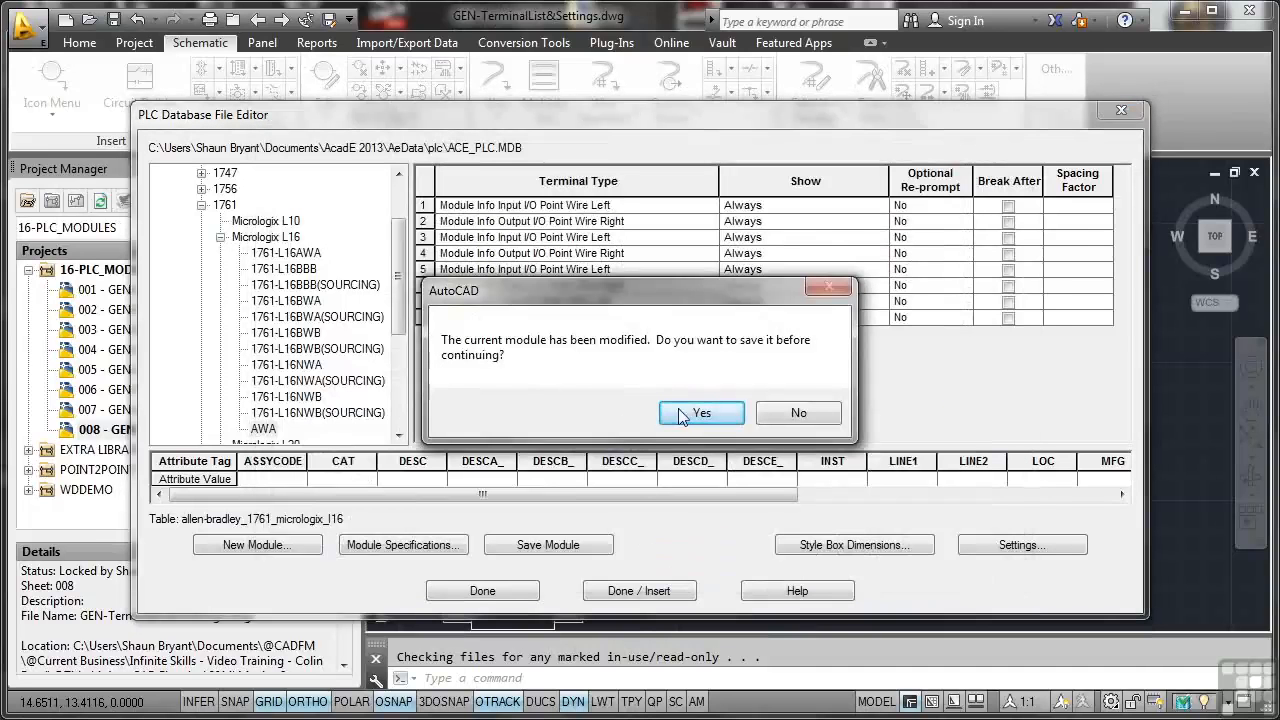
left_click(685, 414)
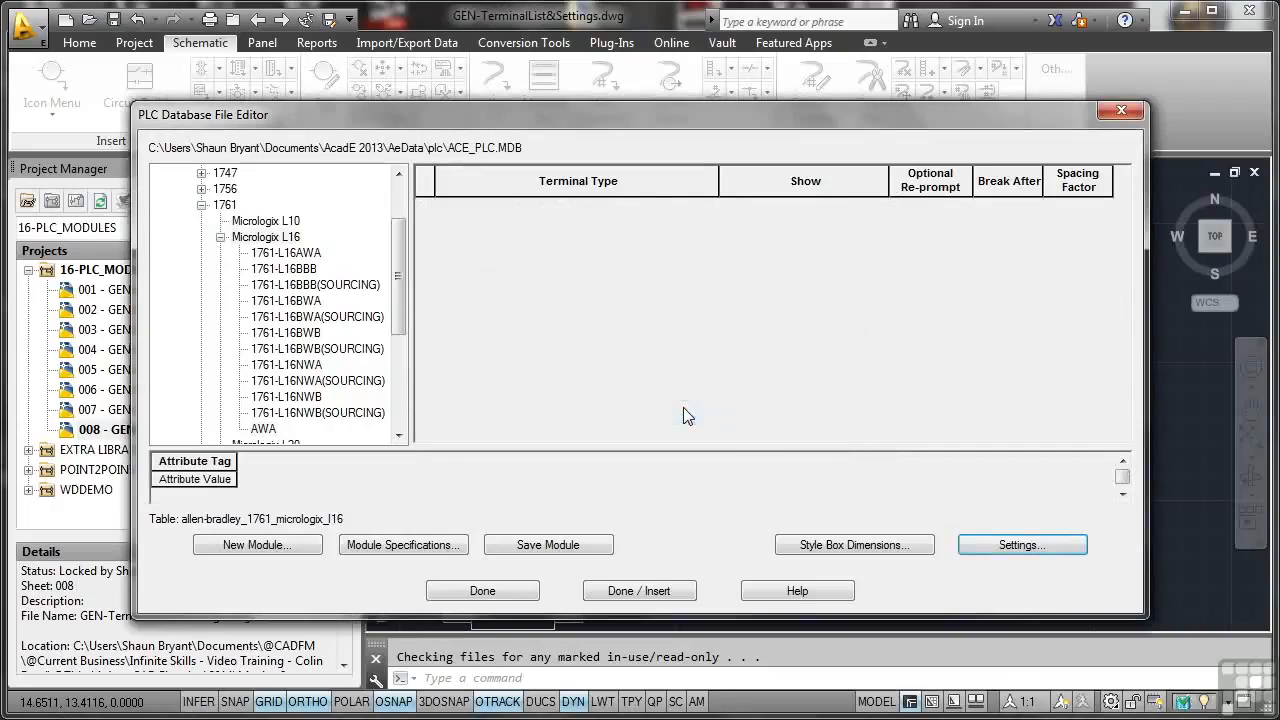
Step: Start inserting the AWA module from the PLC database as a vertical module with graphics style 2
left_click(265, 430)
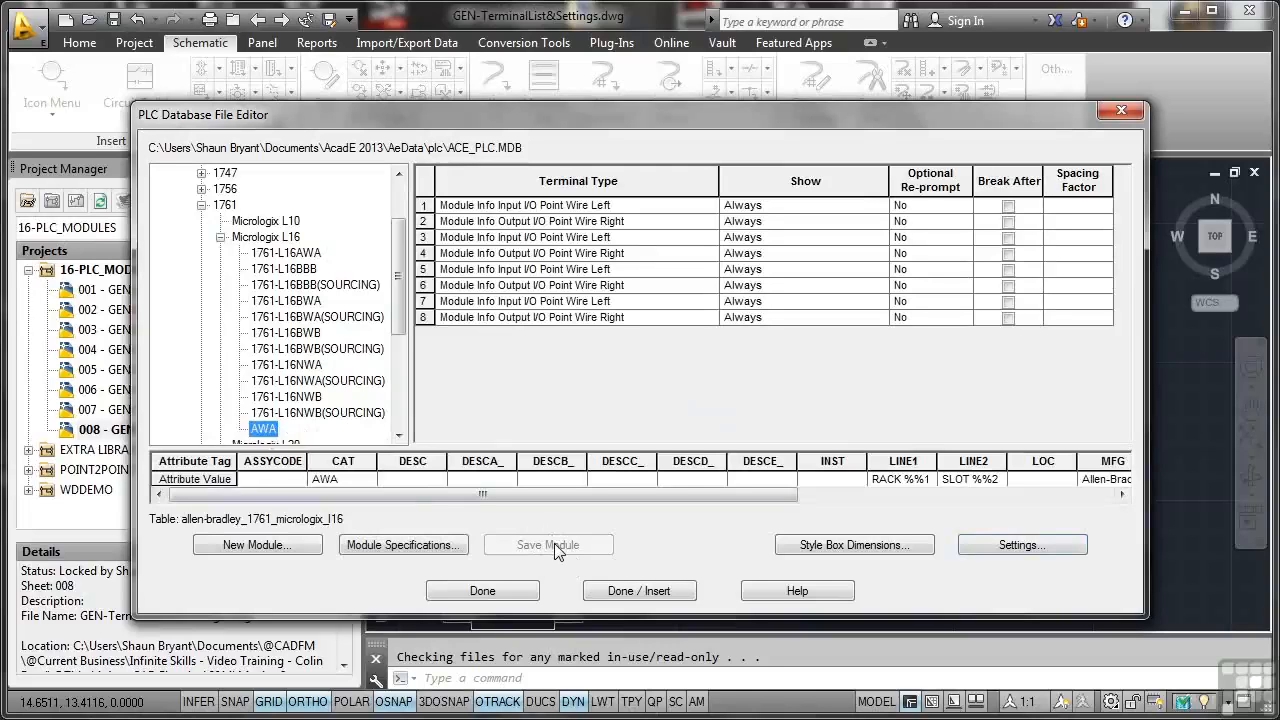
left_click(630, 593)
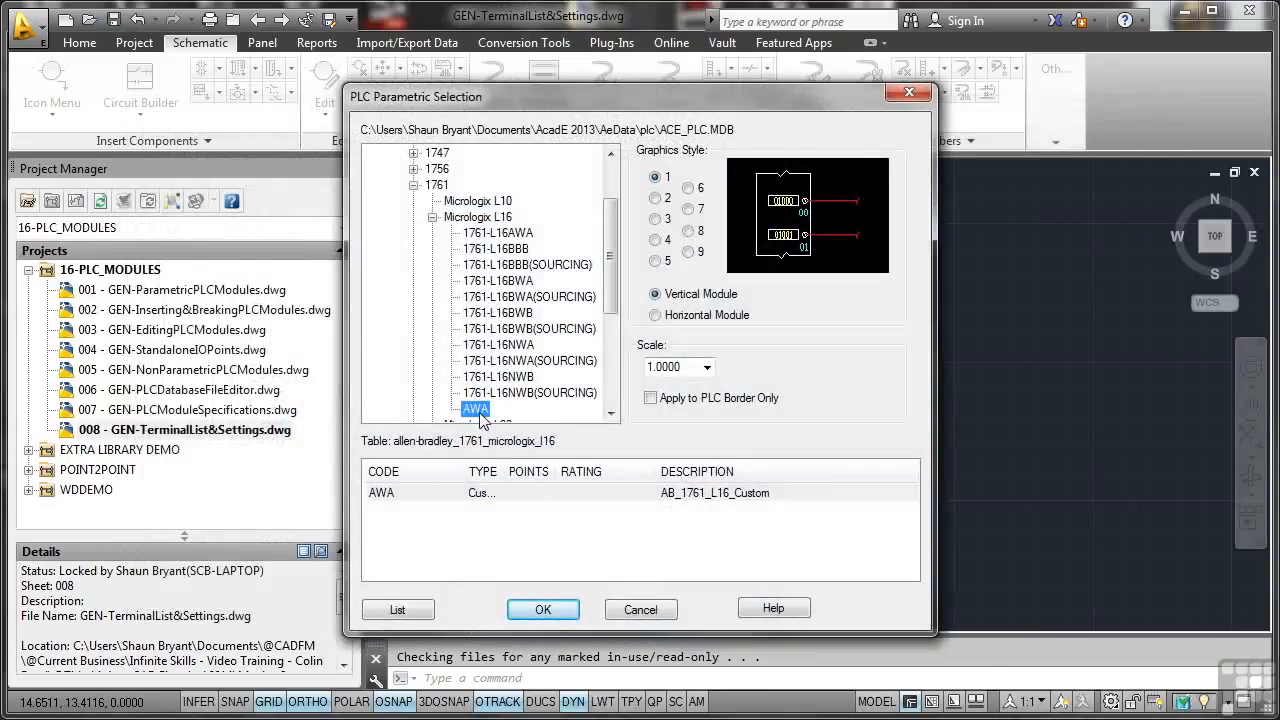
left_click_drag(505, 472, 544, 472)
left_click(522, 500)
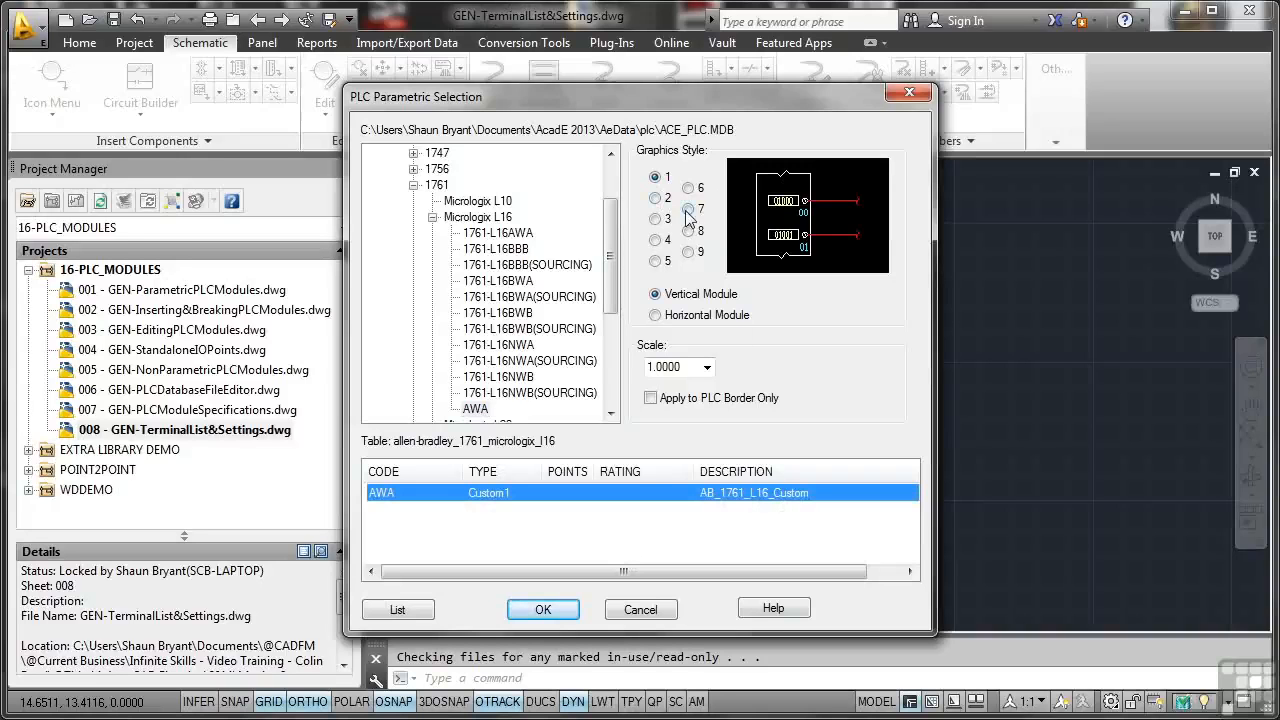
left_click(657, 199)
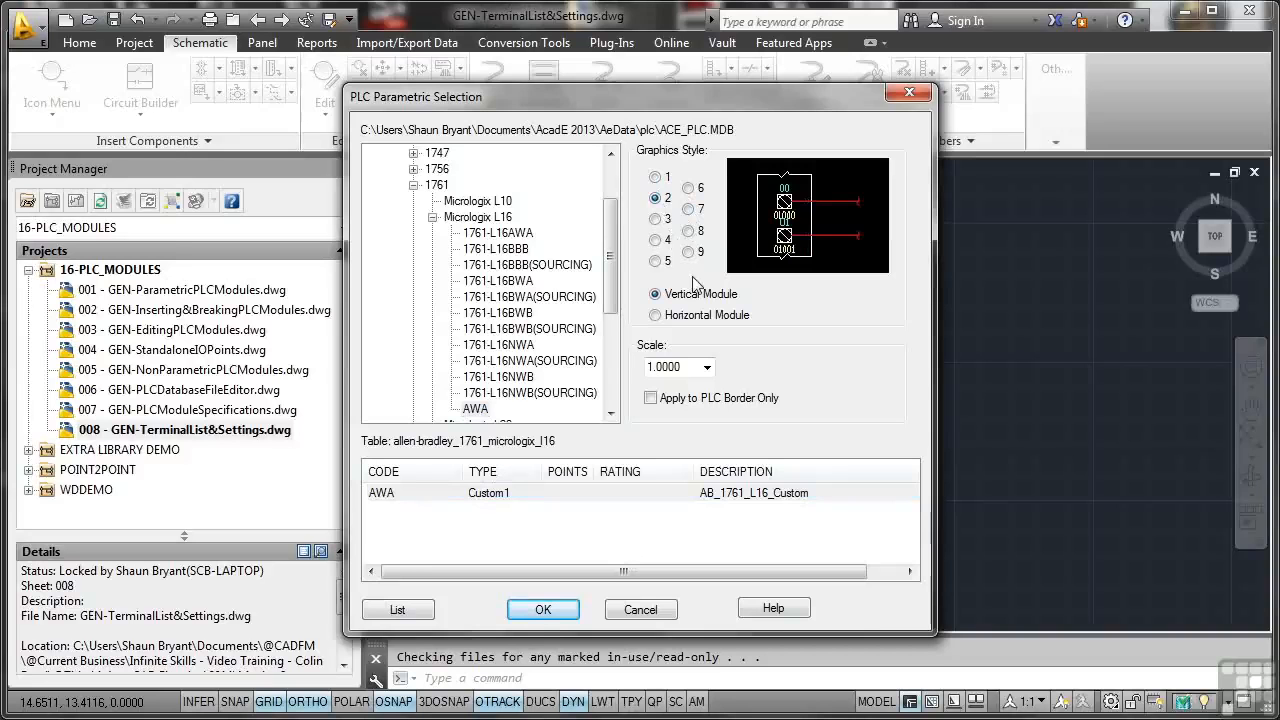
left_click(543, 609)
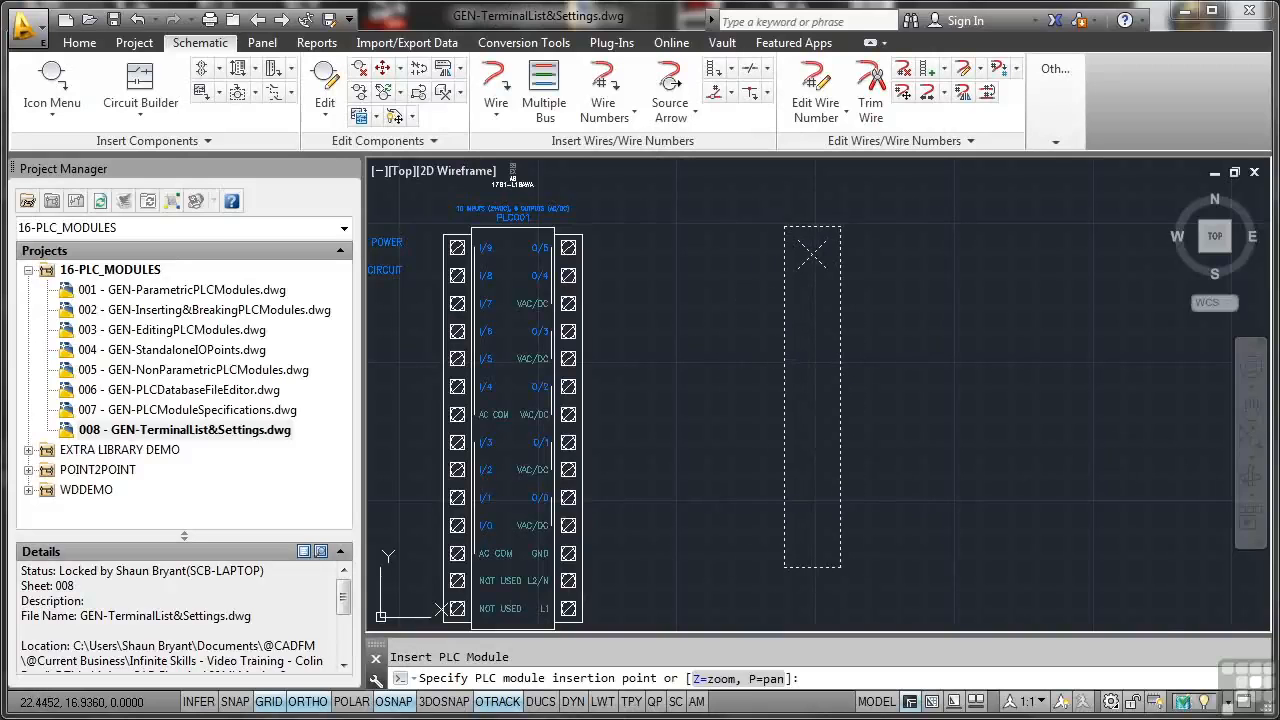
Step: Place the AWA module to the right of the existing PLC001 module with a spacing of 1 and all I/O points inserted
left_click(812, 255)
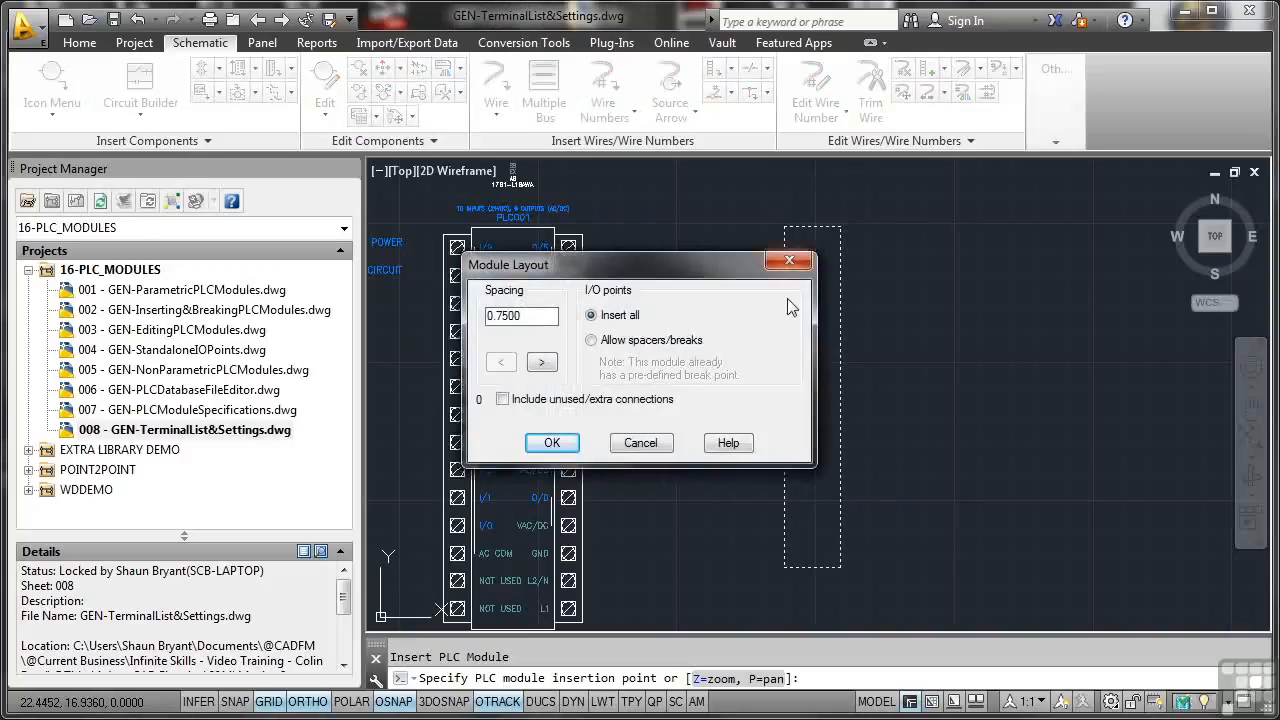
double_click(541, 322)
type("1")
left_click(553, 442)
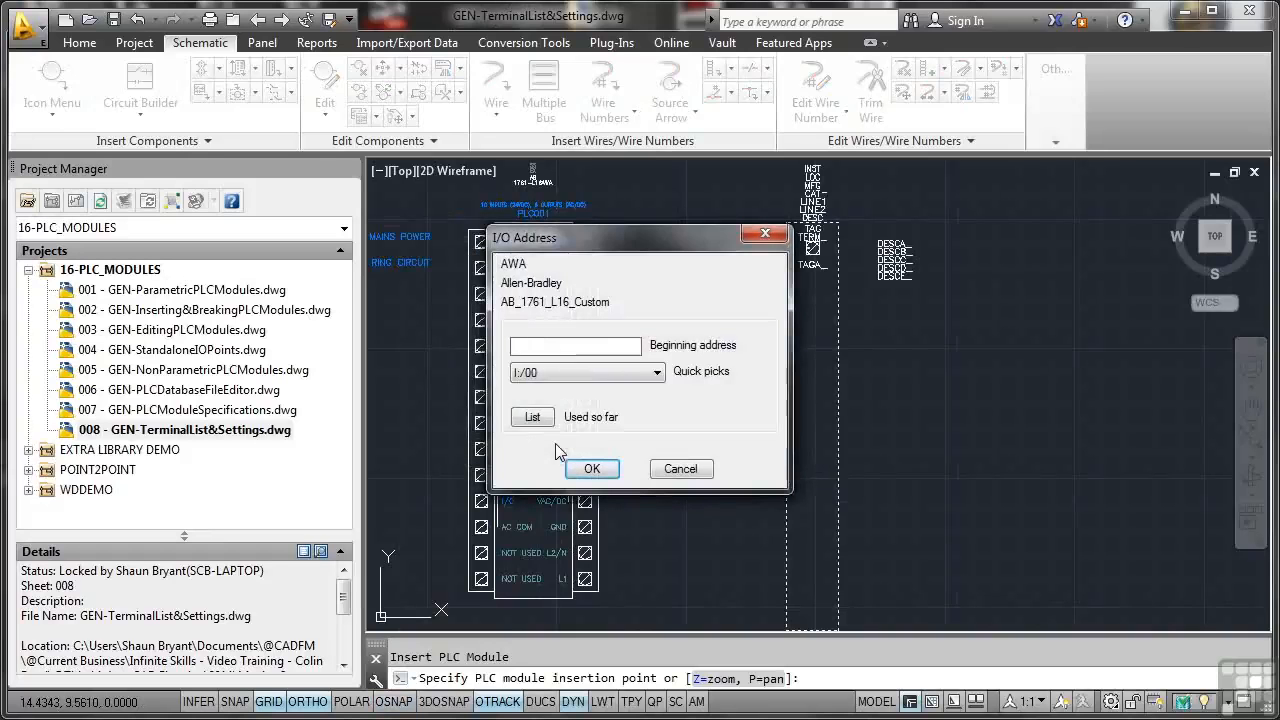
Step: Set the module's beginning I/O address to I:/00 and complete the insertion
left_click(658, 373)
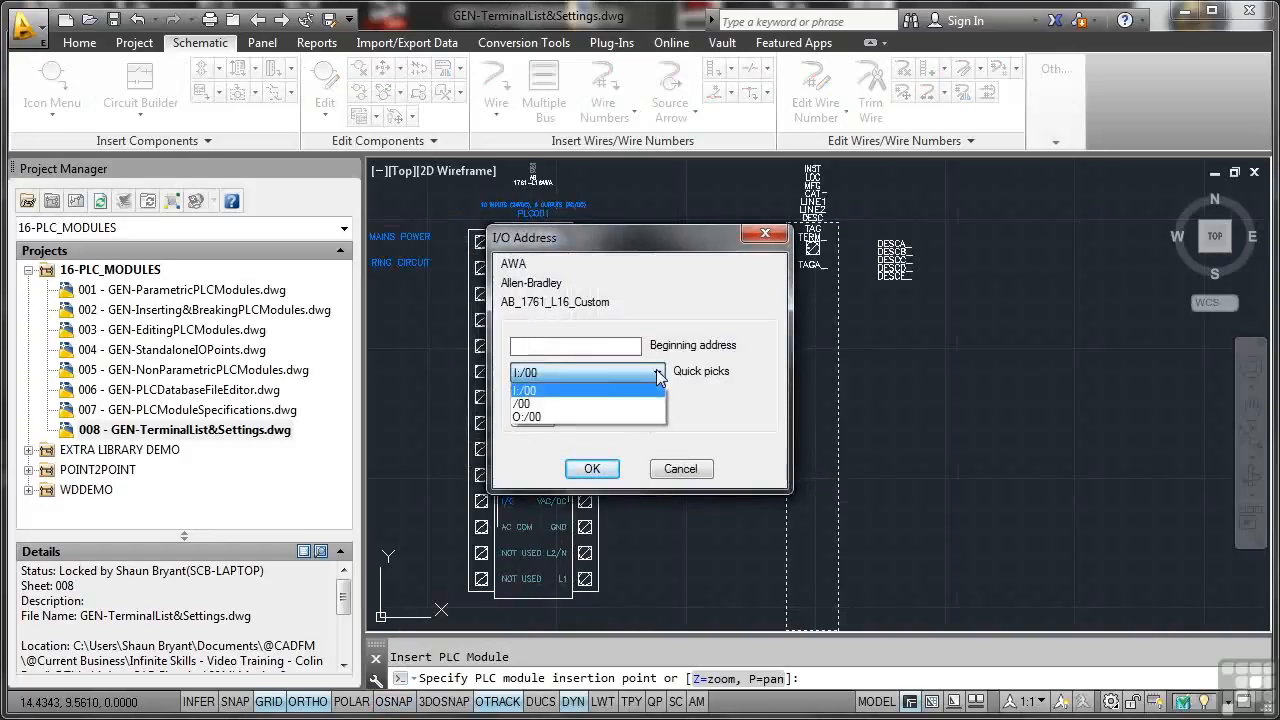
left_click(598, 392)
left_click(592, 468)
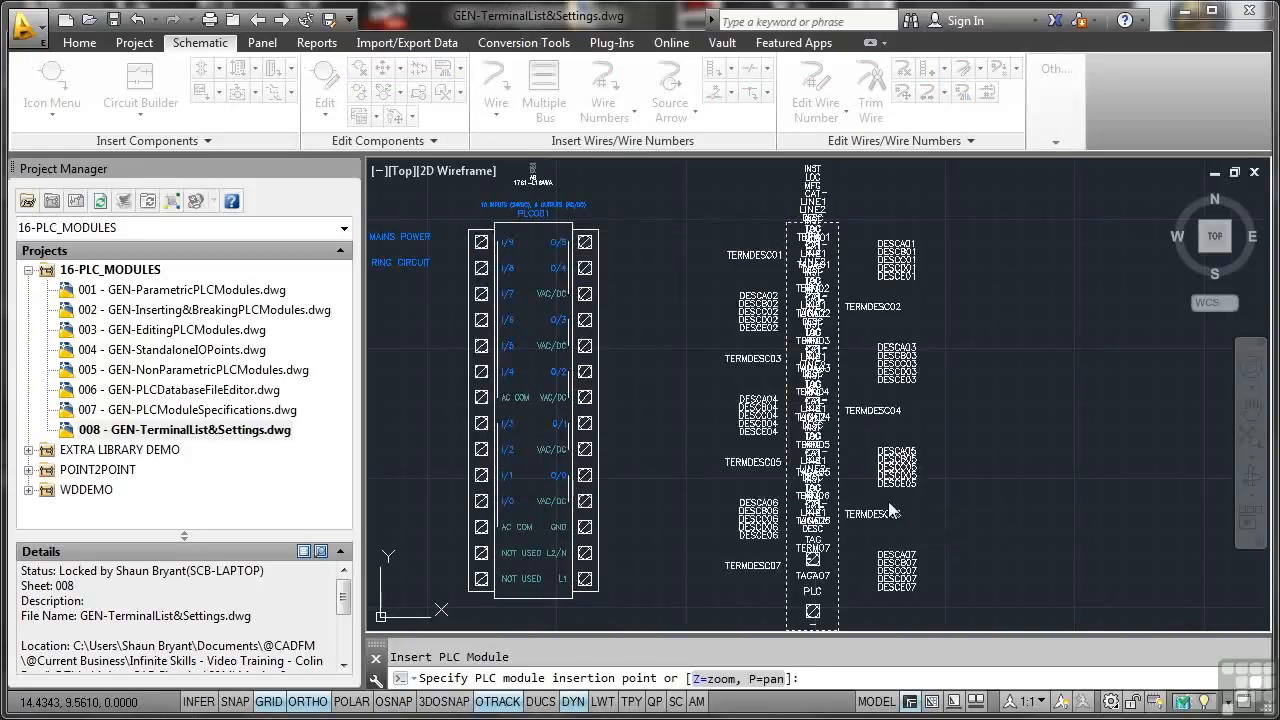
left_click(888, 501)
Step: Edit the inserted AWA module and give I/O point I:/00 the first description POWER INPUT
scroll(893, 353, "down", 2)
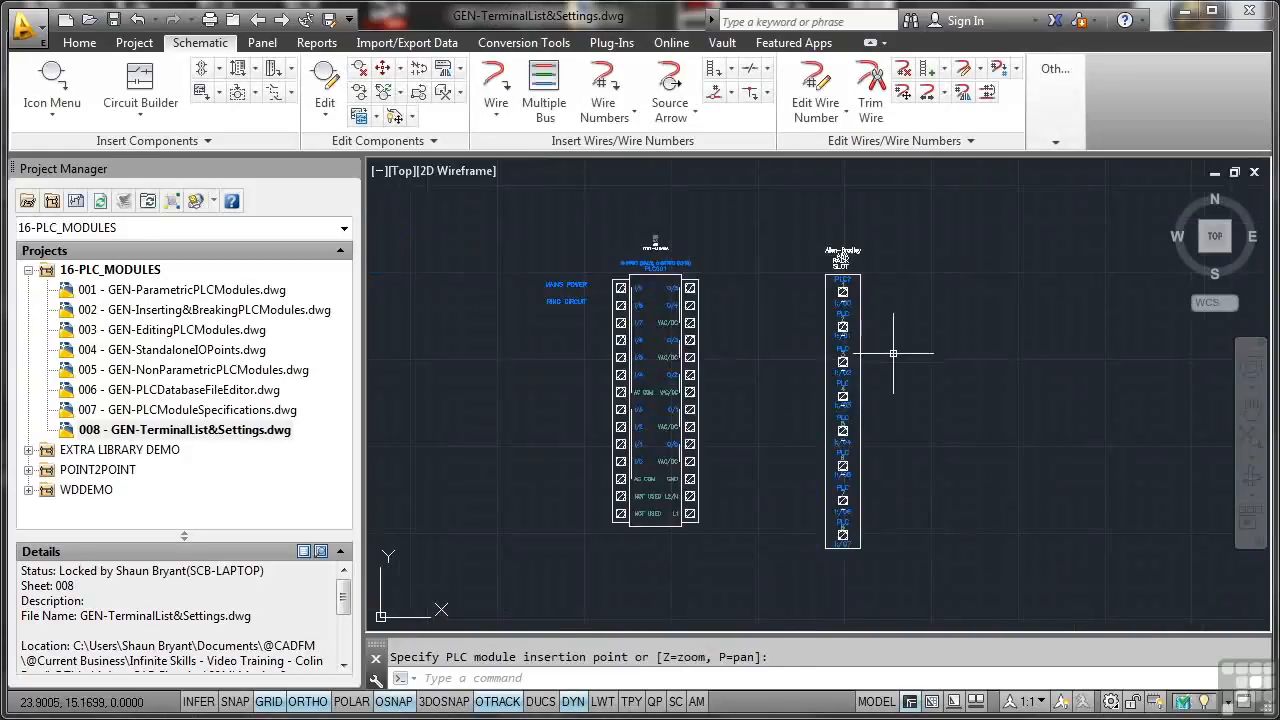
scroll(850, 298, "up", 2)
scroll(850, 298, "up", 5)
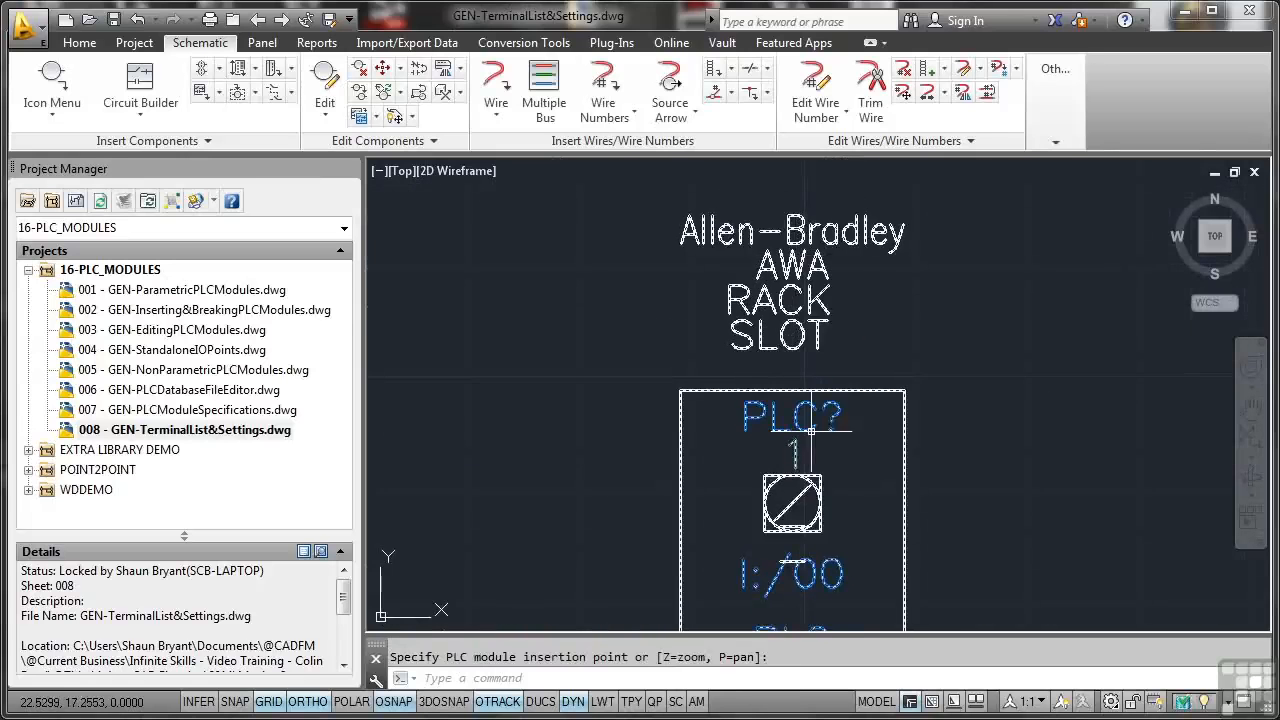
left_click(793, 338)
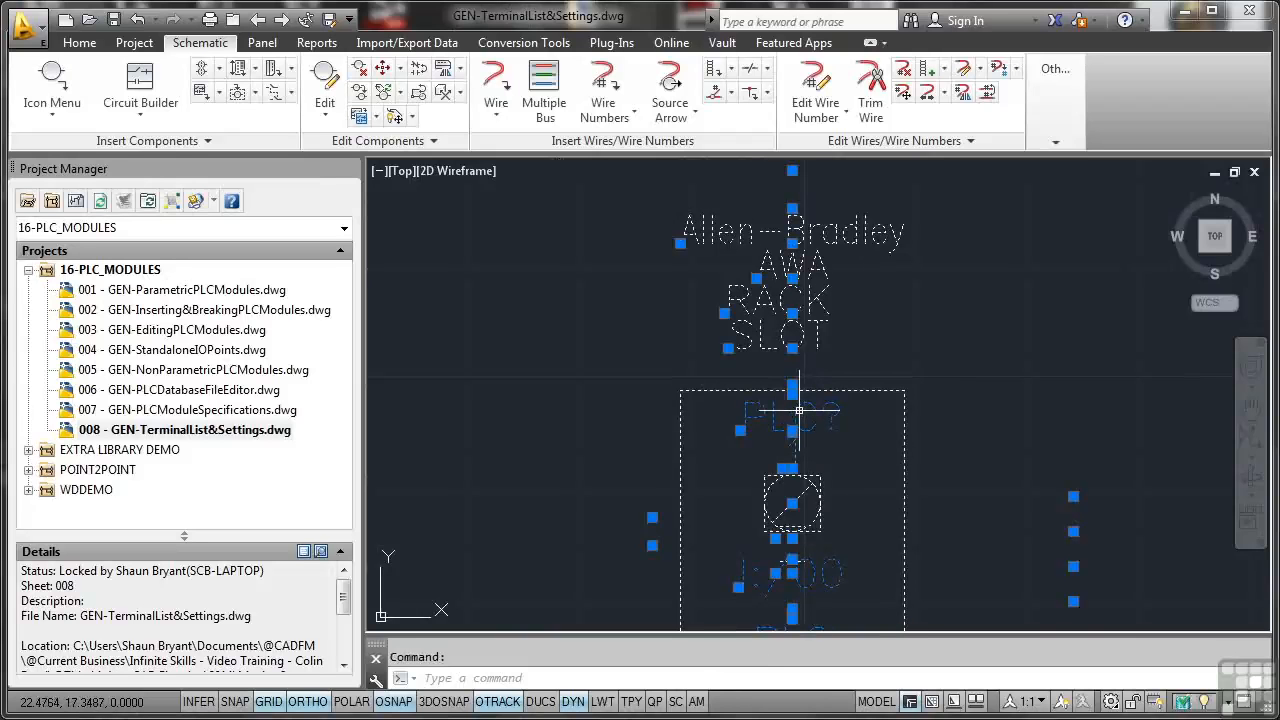
key("Escape")
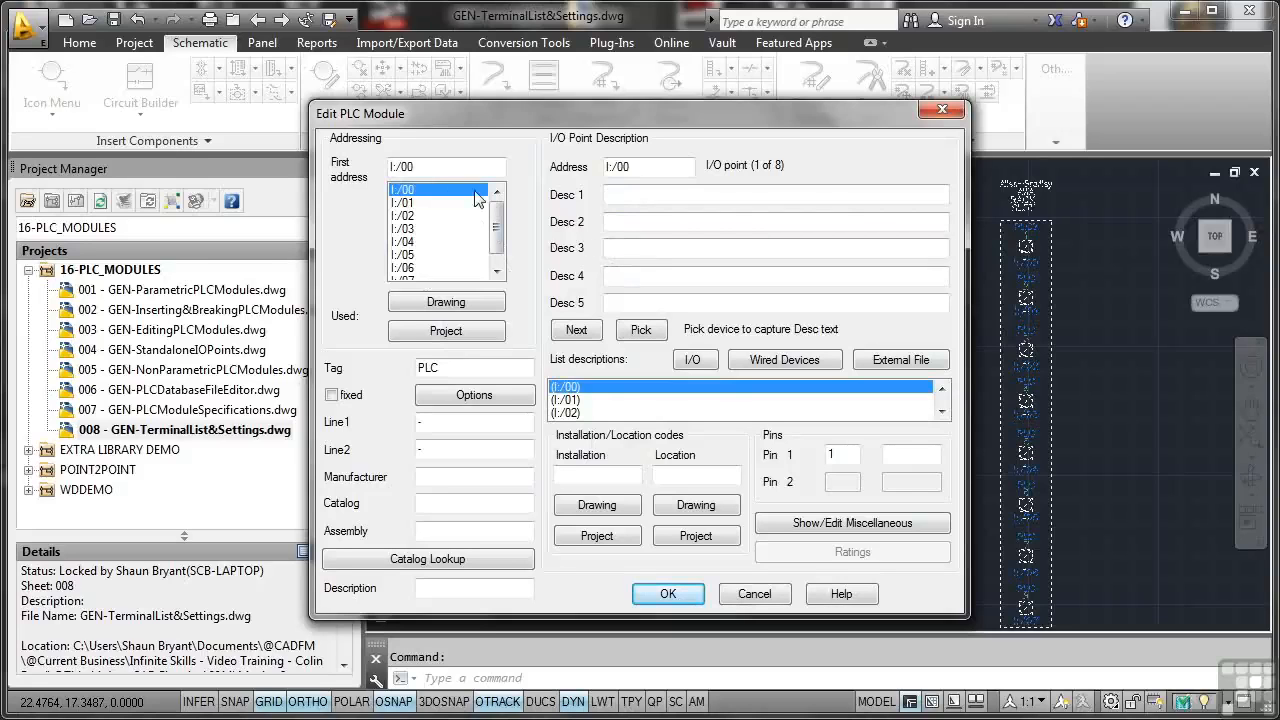
left_click(626, 197)
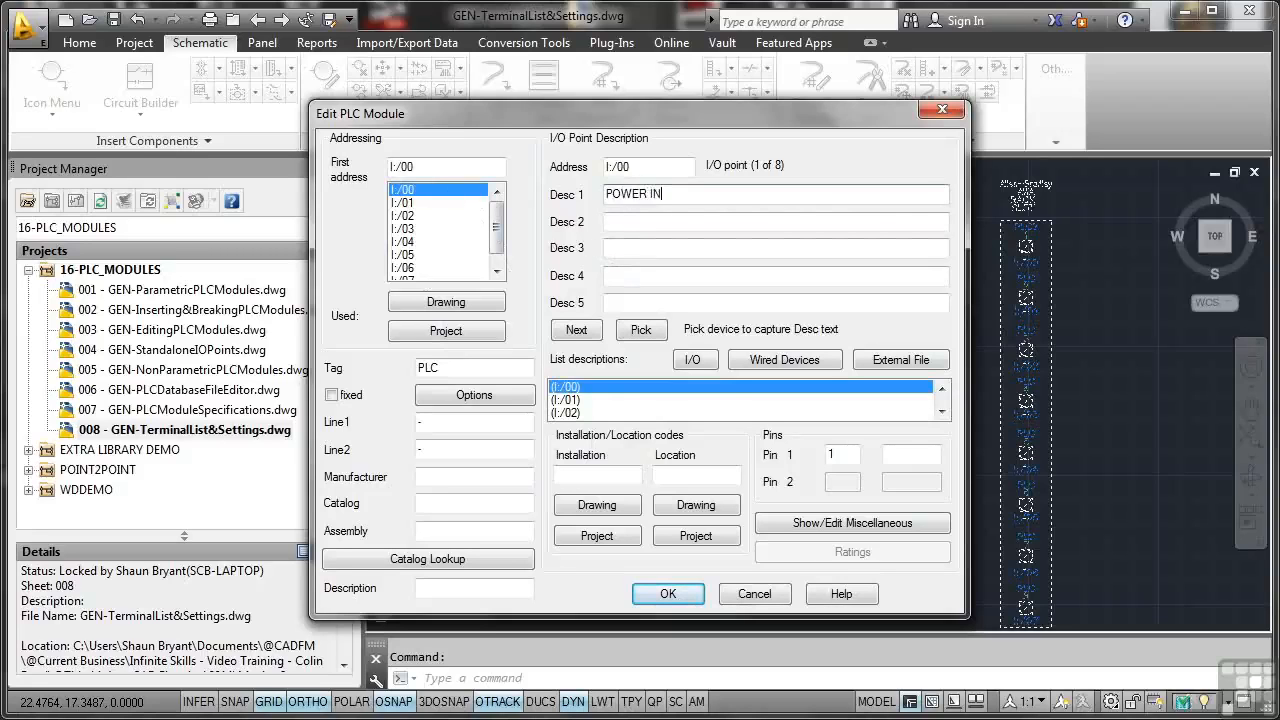
type("POWER INPUT")
left_click(668, 594)
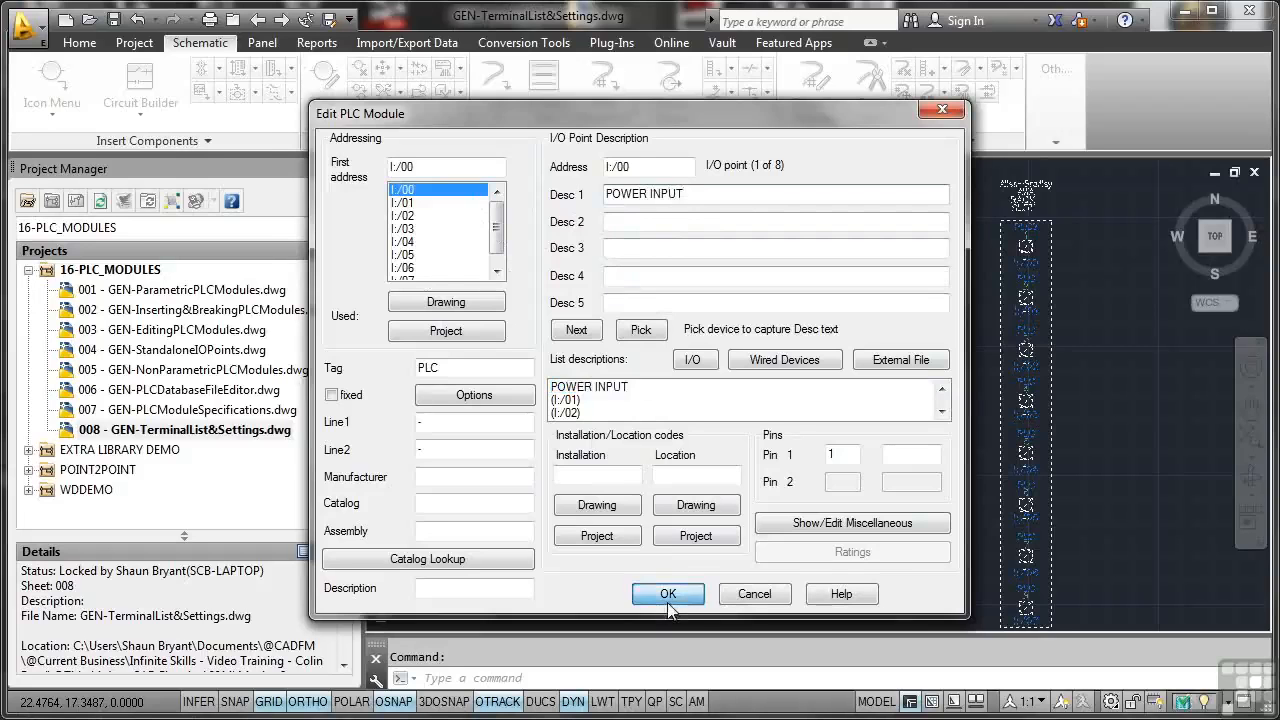
scroll(888, 410, "down", 2)
middle_click_drag(912, 453, 902, 371)
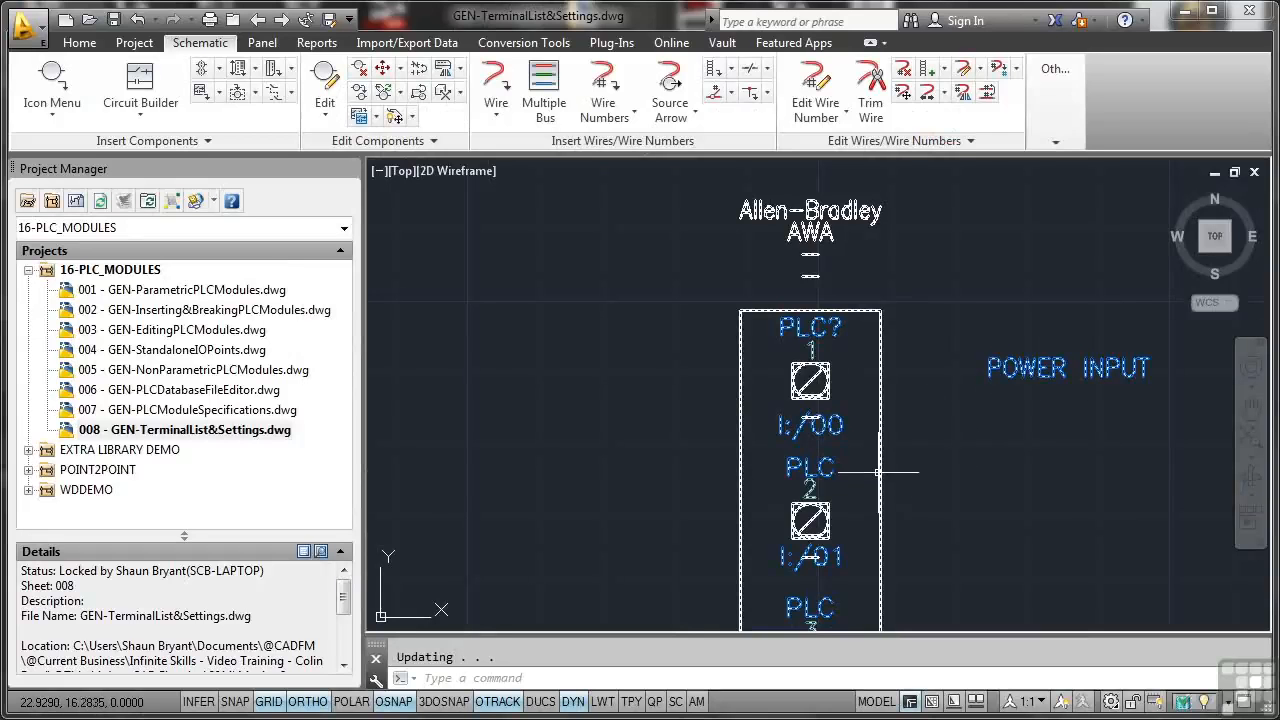
scroll(868, 446, "down", 1)
mouse_move(818, 533)
middle_mouse_down()
mouse_move(800, 470)
mouse_move(830, 351)
middle_mouse_up()
scroll(831, 441, "down", 1)
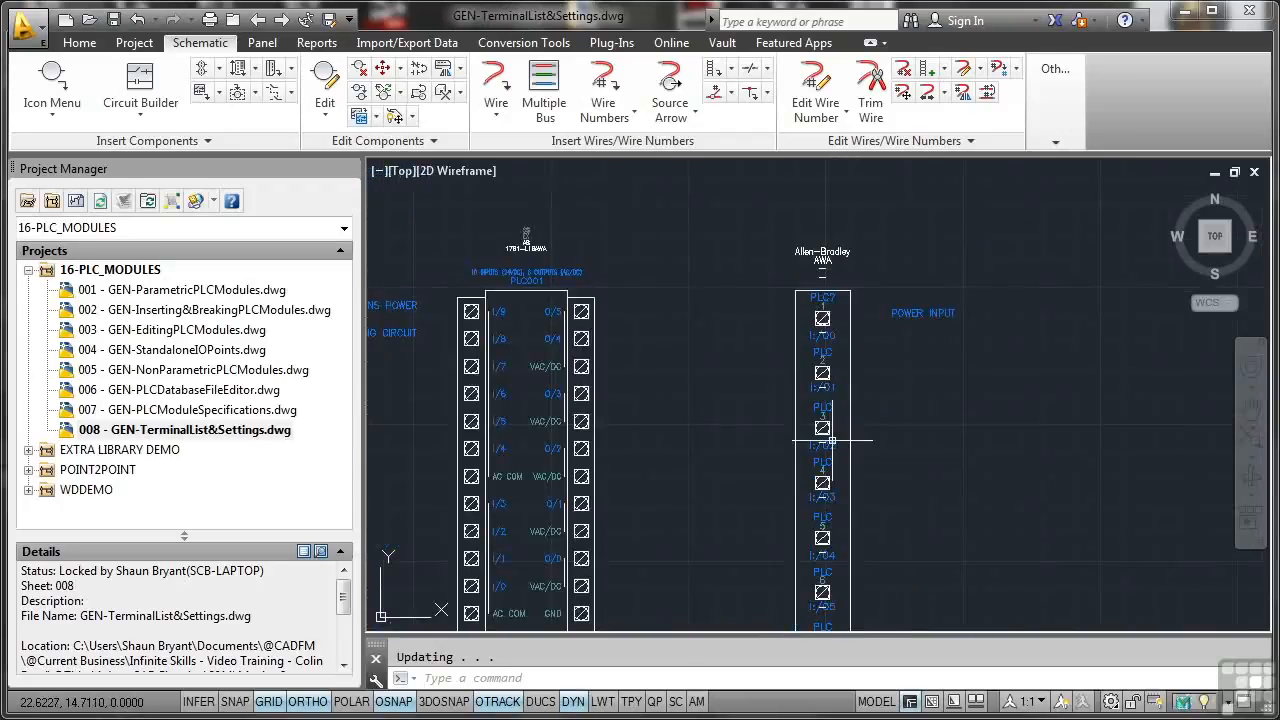